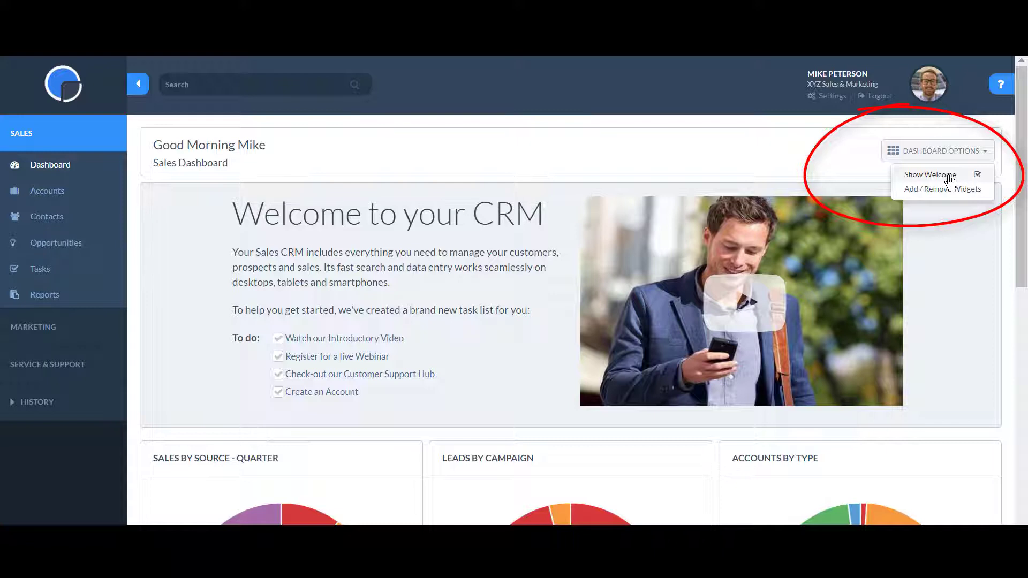
# Hide the welcome section on the Sales dashboard and open the Sales help with its further information.
pyautogui.click(949, 179)
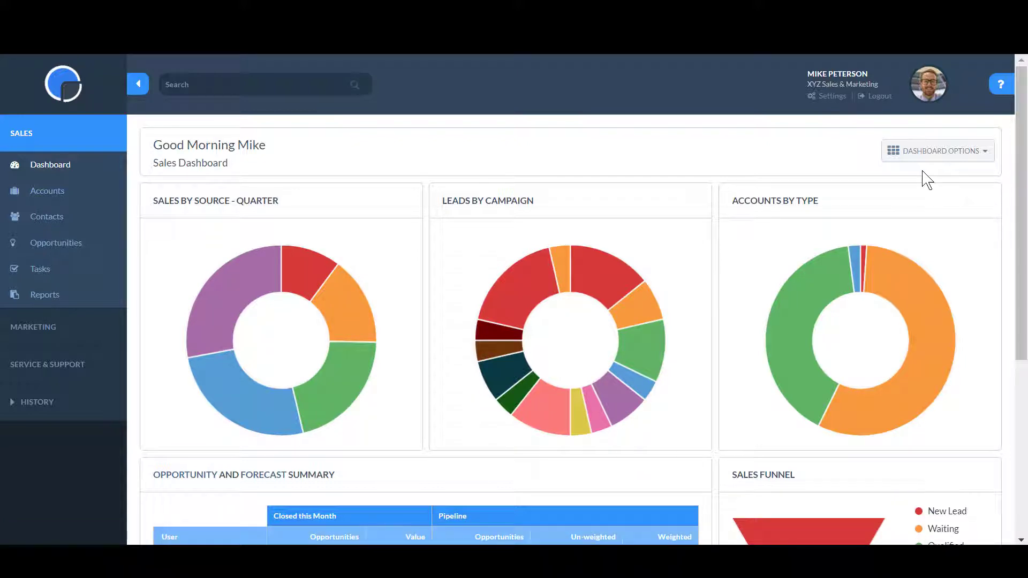
pyautogui.click(1000, 86)
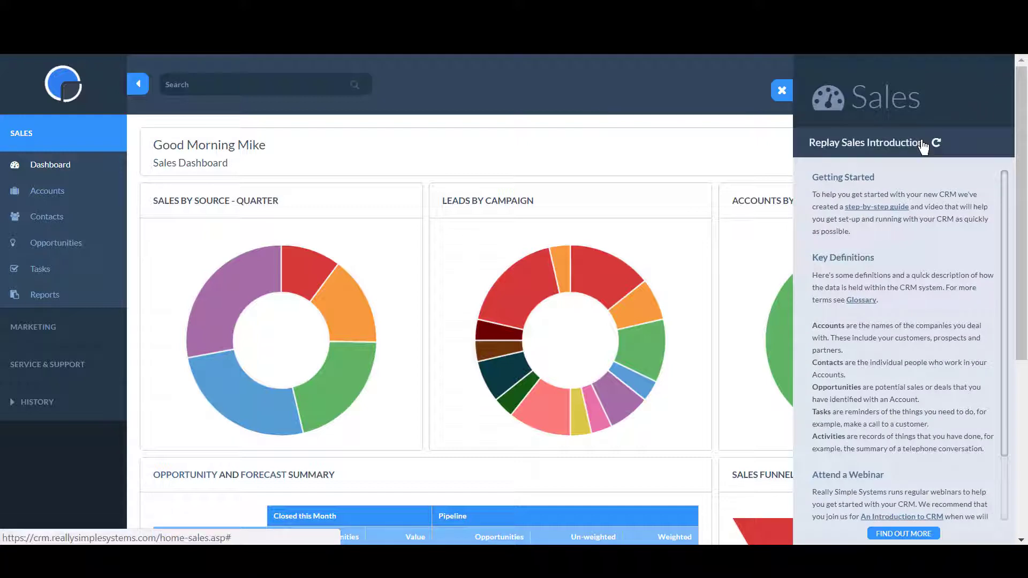
pyautogui.click(894, 535)
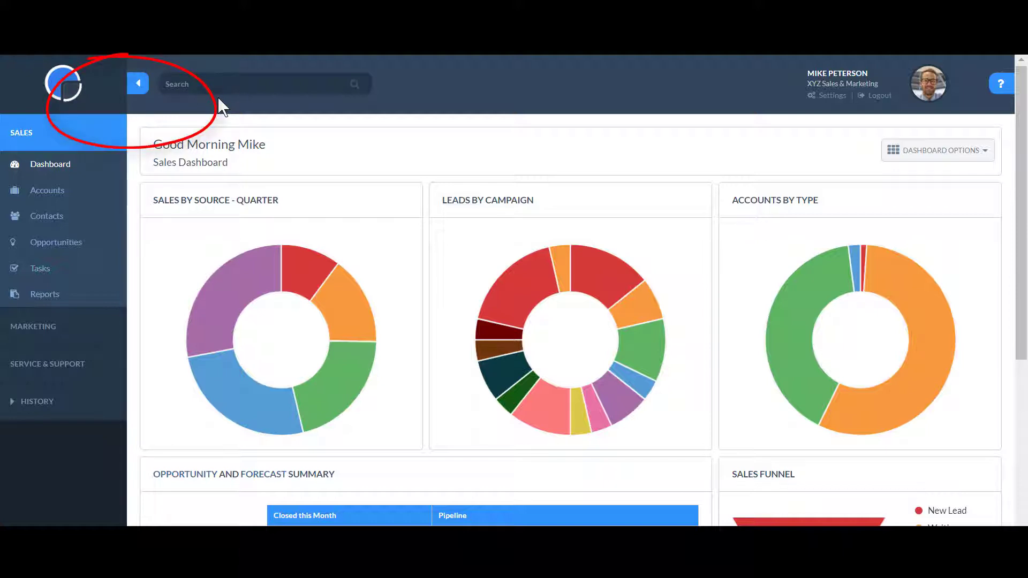
# Collapse the navigation sidebar, reduce the page zoom past 67%, and restore the larger zoom.
pyautogui.click(138, 84)
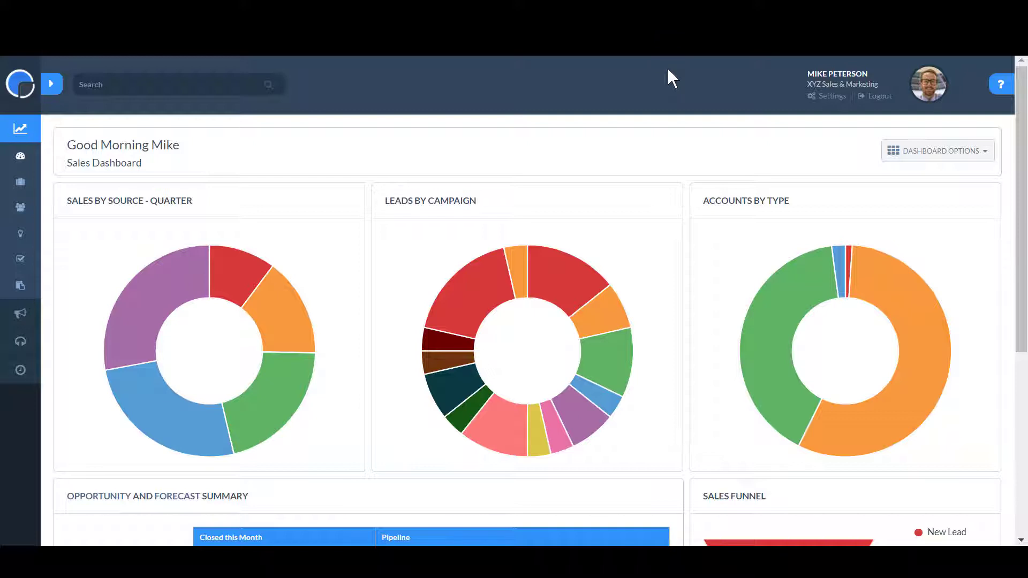
pyautogui.hotkey('ctrl', '-')
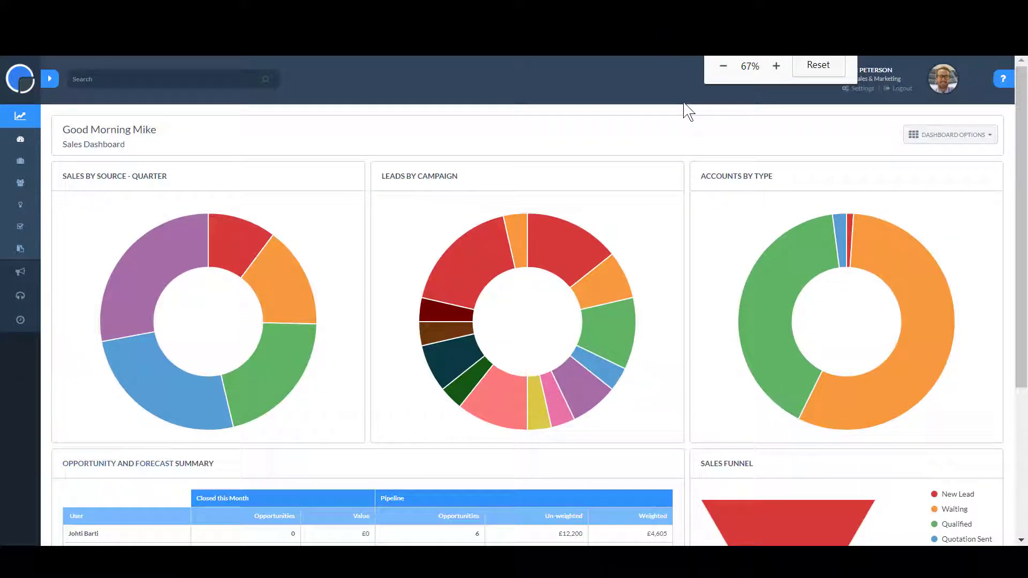
pyautogui.hotkey('ctrl', '-')
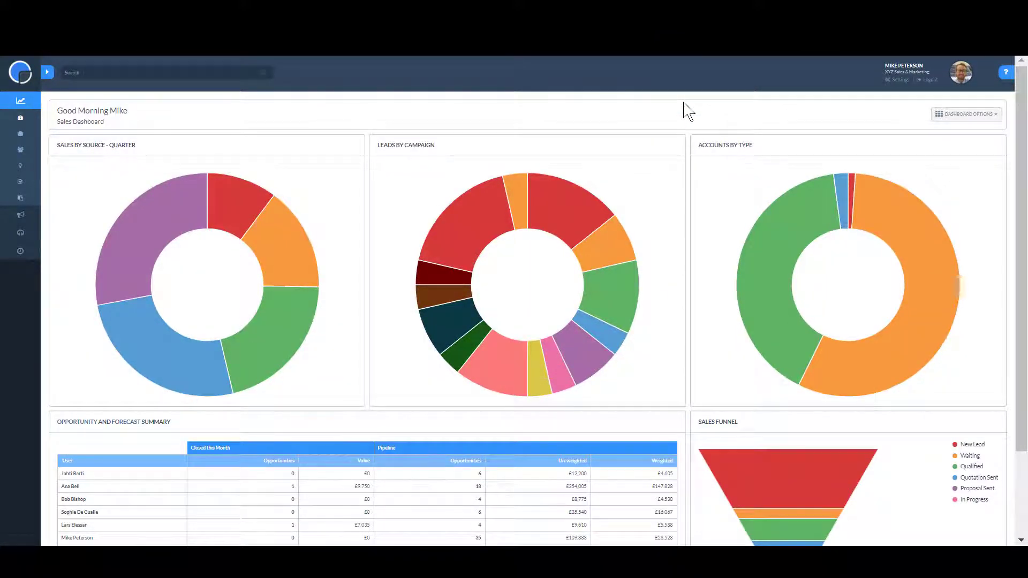
pyautogui.hotkey('ctrl', '+')
pyautogui.hotkey('ctrl', '+')
pyautogui.hotkey('ctrl', '+')
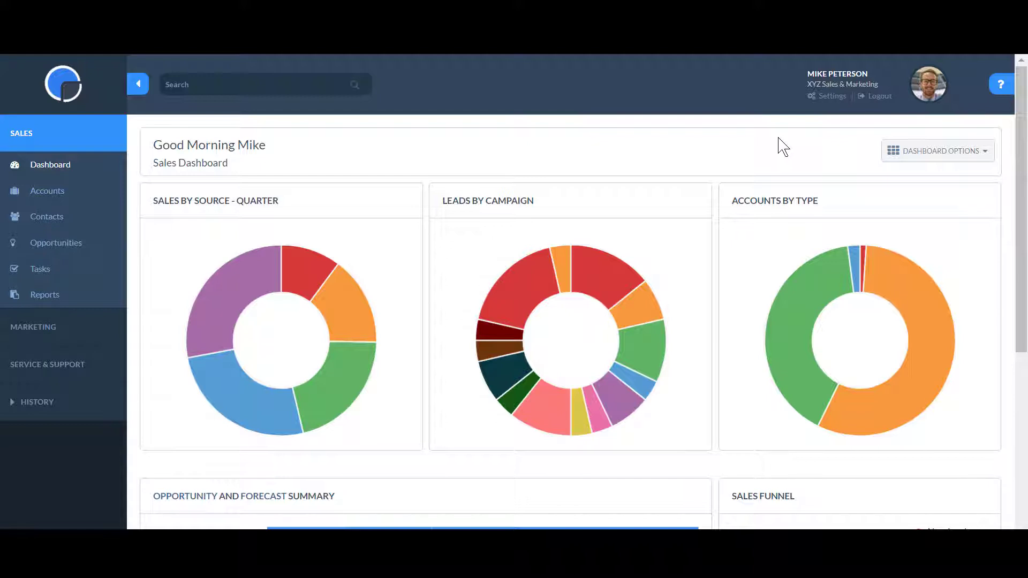
# Add the Tasks widget to the Sales dashboard, remove it again, and save the widget selection.
pyautogui.click(941, 157)
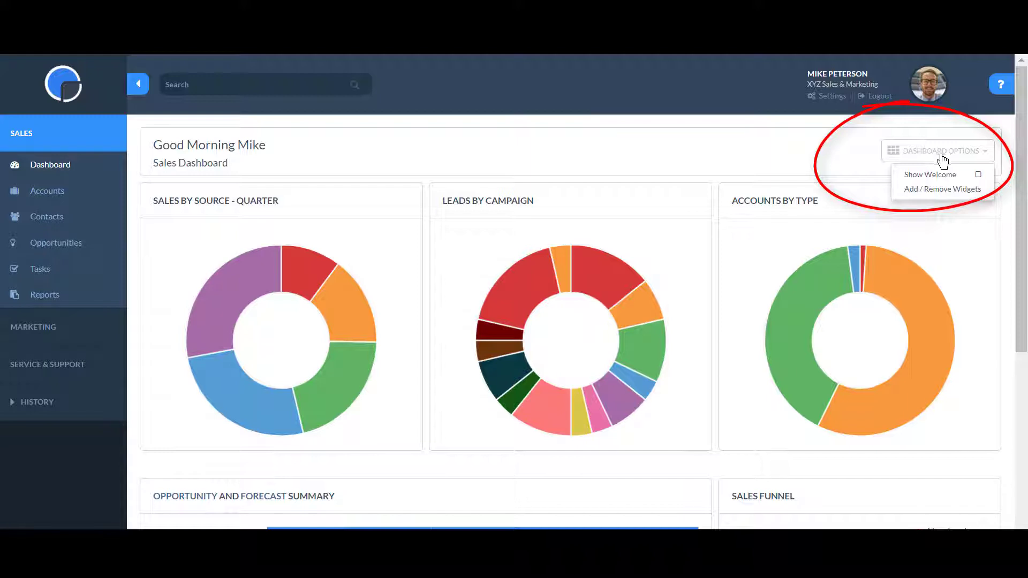
pyautogui.click(941, 192)
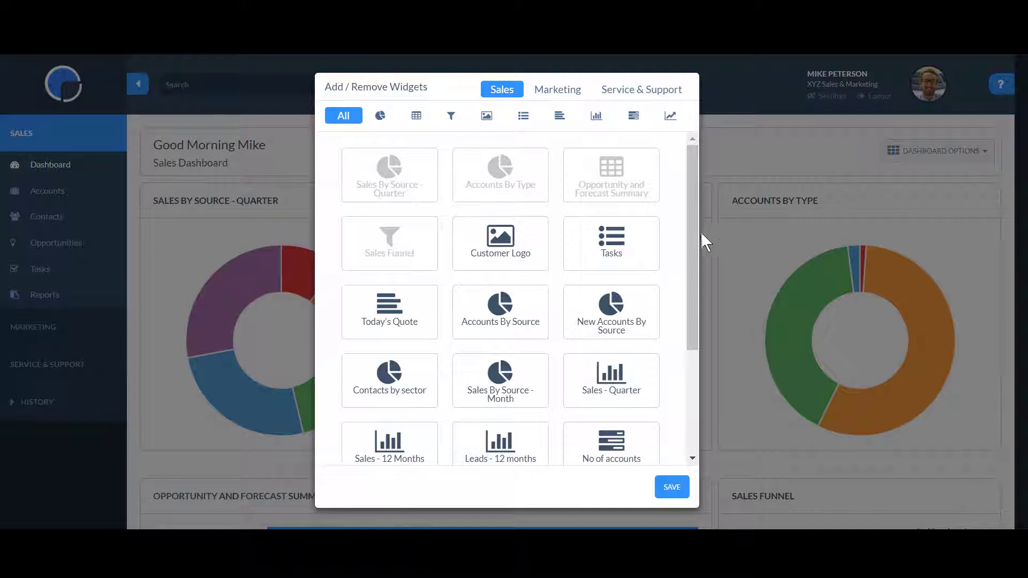
pyautogui.moveTo(620, 242)
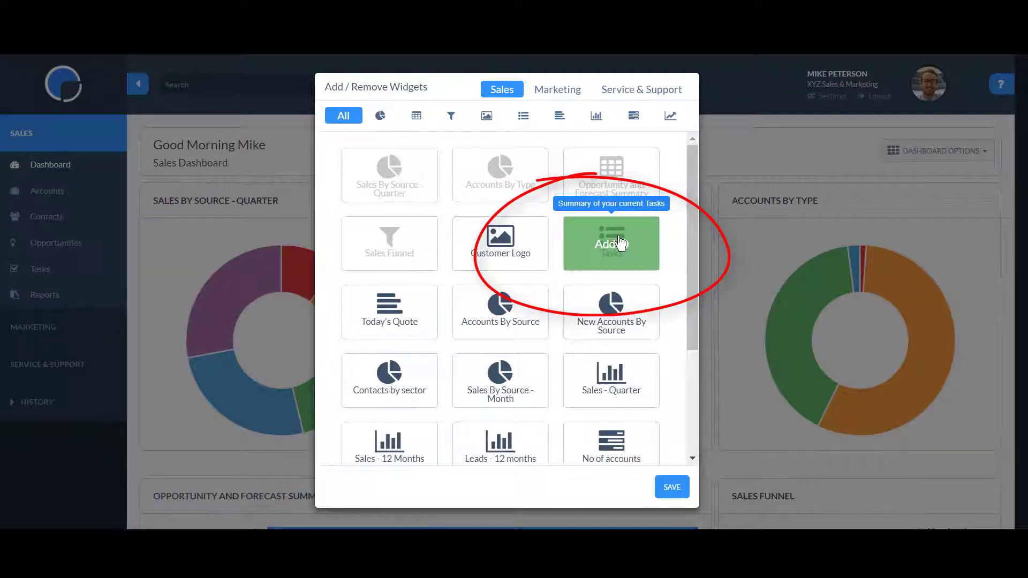
pyautogui.click(620, 242)
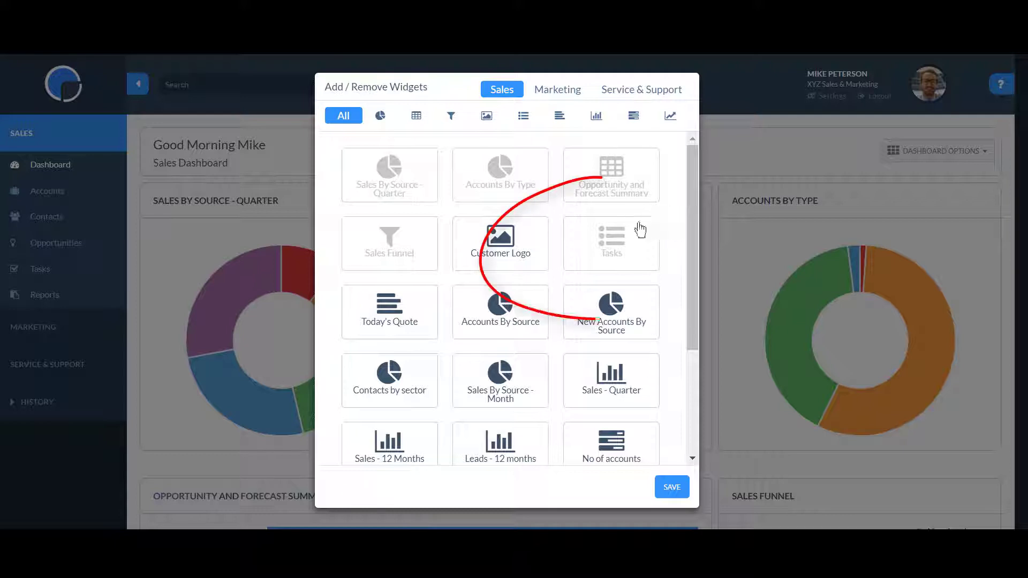
pyautogui.moveTo(620, 244)
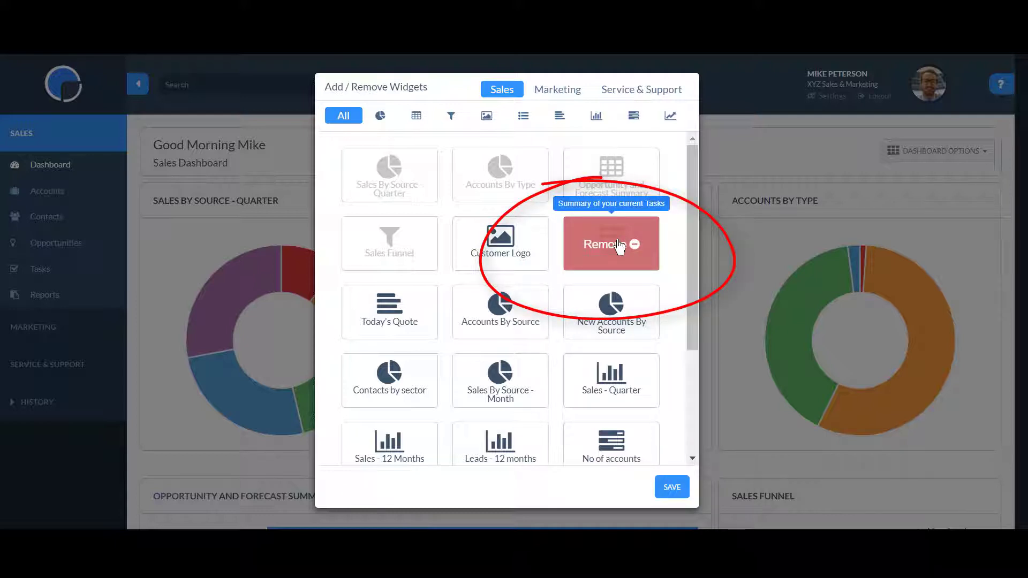
pyautogui.click(620, 244)
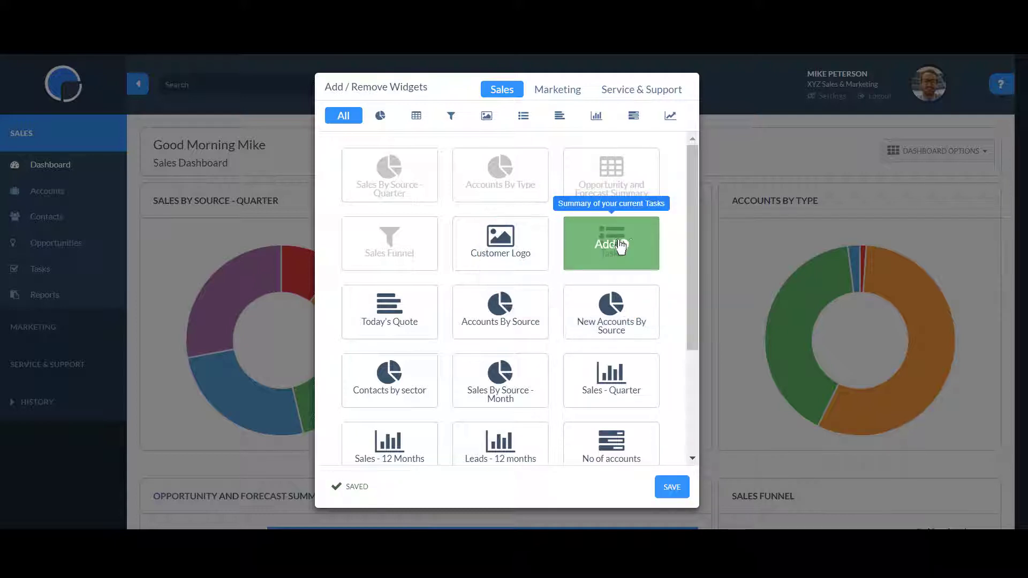
pyautogui.click(671, 489)
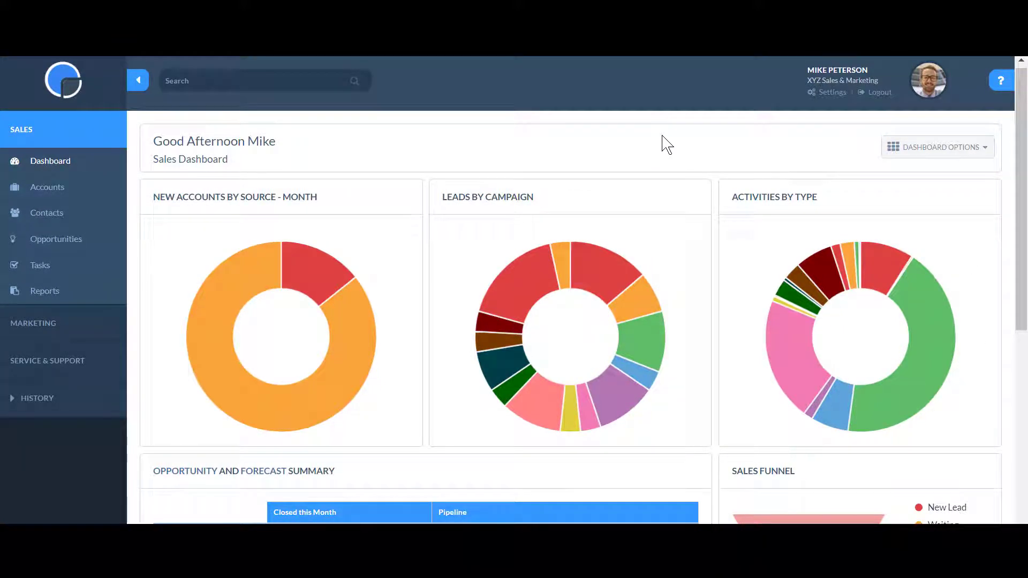
# Examine the segment details of the Leads by Campaign, Activities by Type and Sales Funnel charts.
pyautogui.click(600, 272)
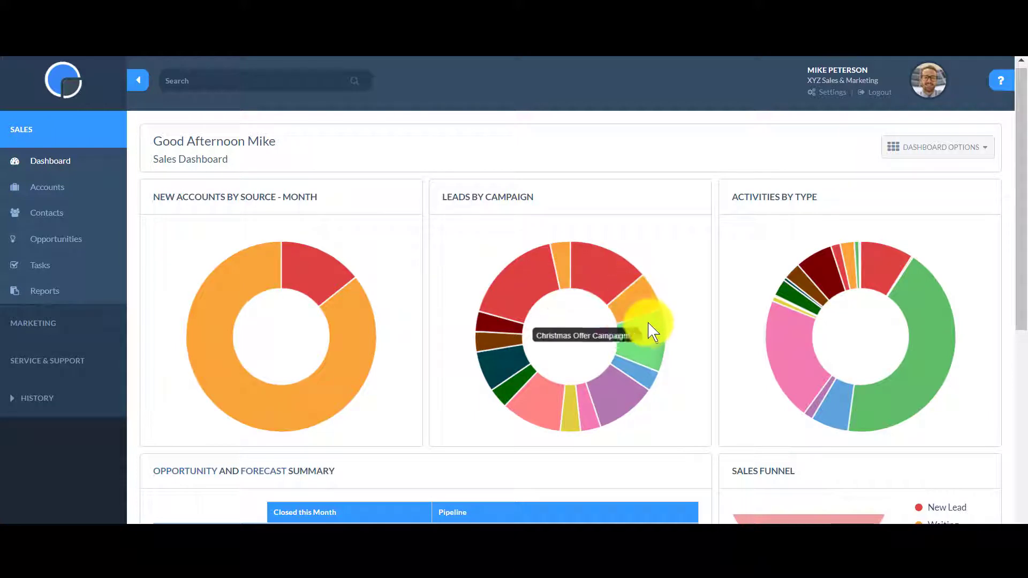
pyautogui.moveTo(772, 333)
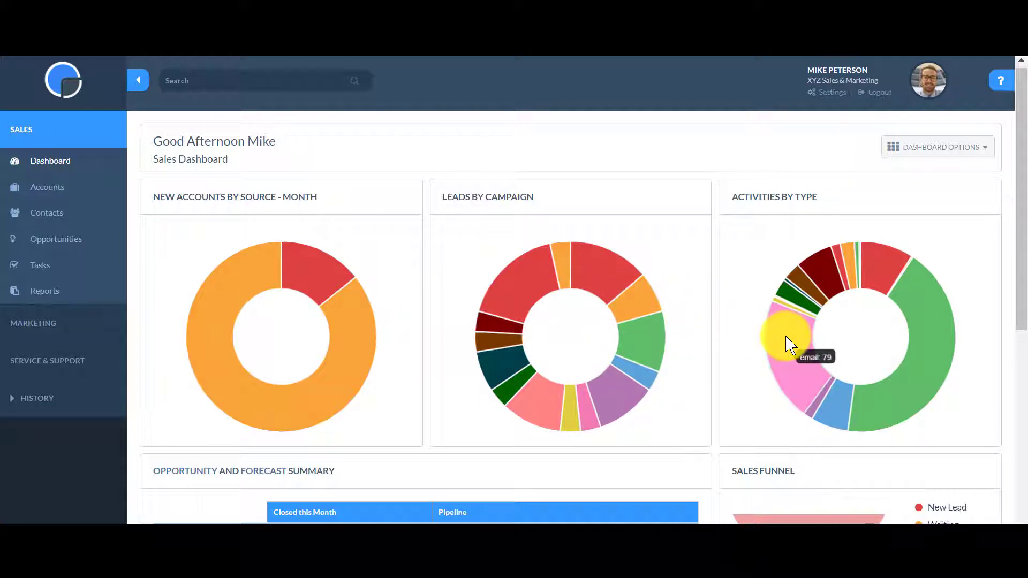
pyautogui.moveTo(931, 347)
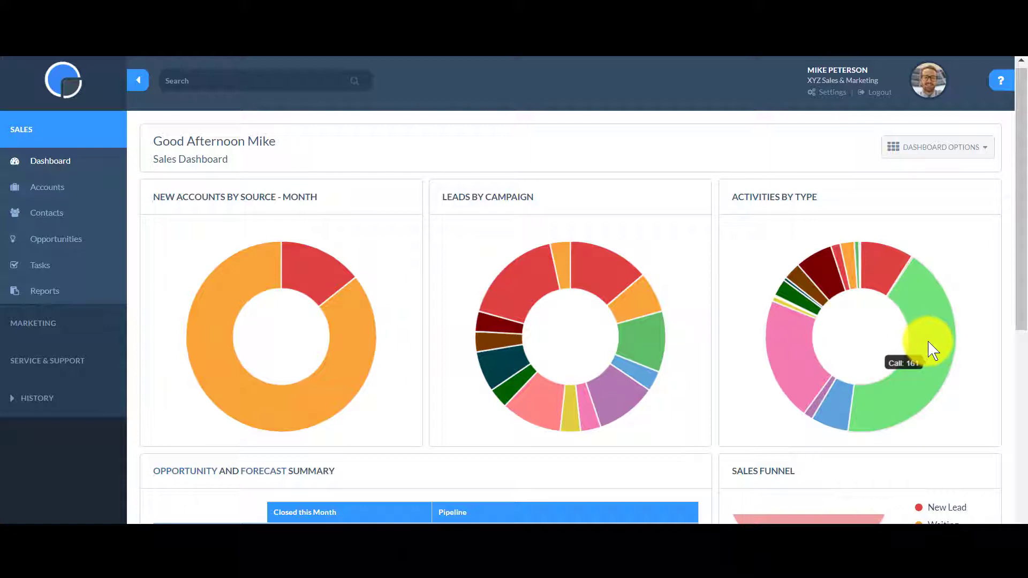
pyautogui.moveTo(1017, 289); pyautogui.dragTo(1010, 420)
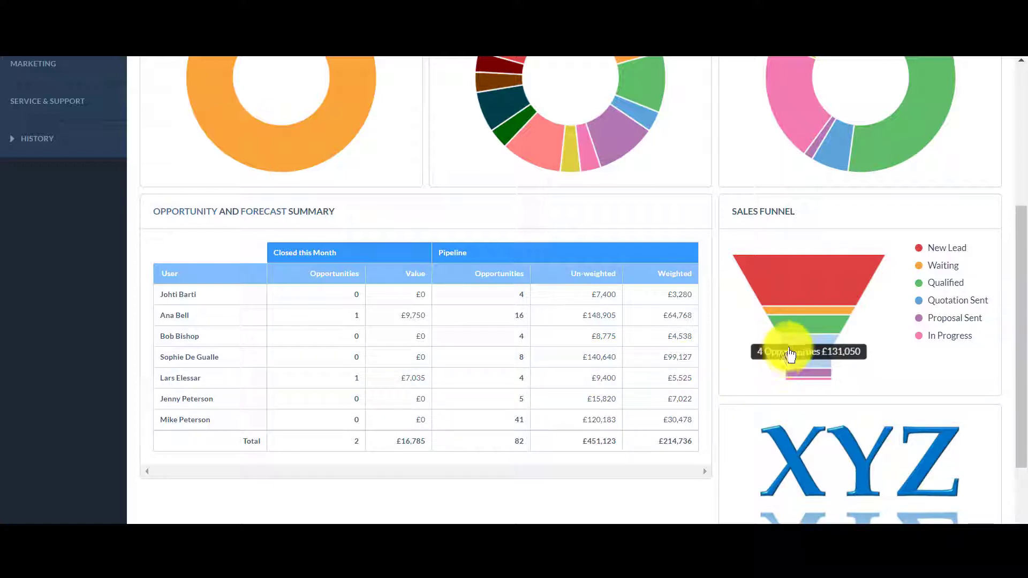
pyautogui.moveTo(805, 309)
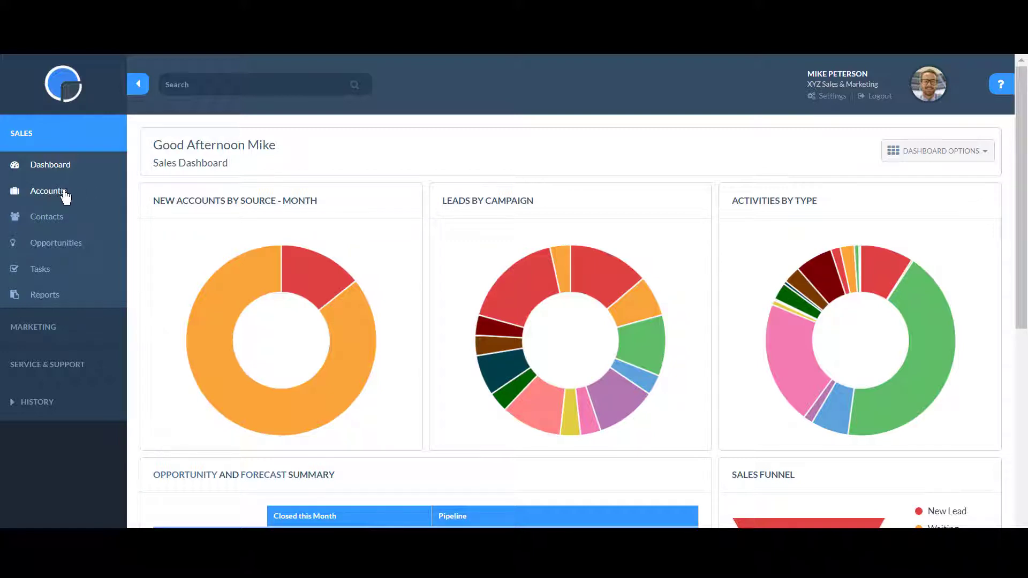
# In the Accounts list, move the Initials column between Created Date and Modified Date, and City between Phone and Web Site.
pyautogui.click(83, 198)
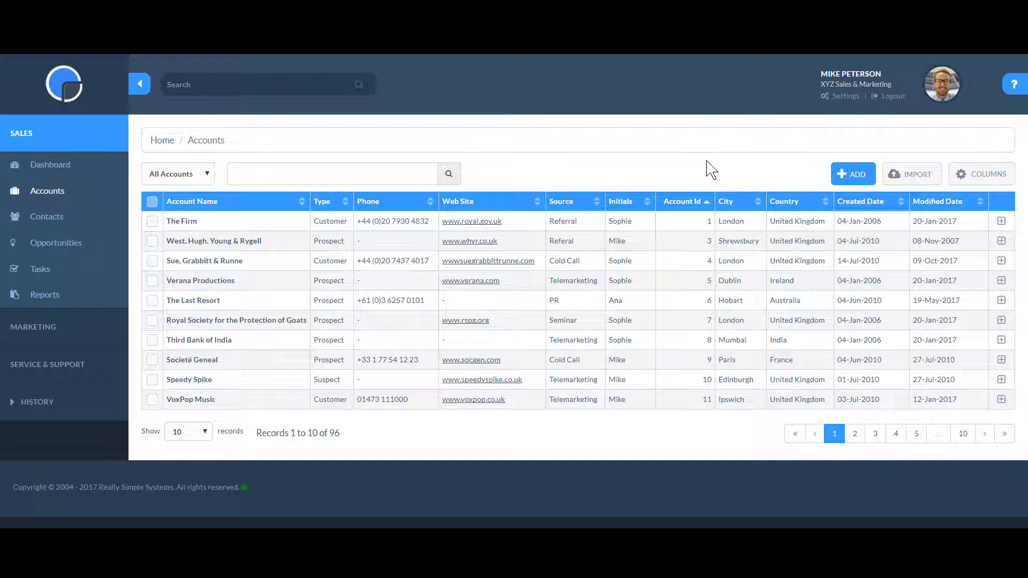
pyautogui.click(627, 203)
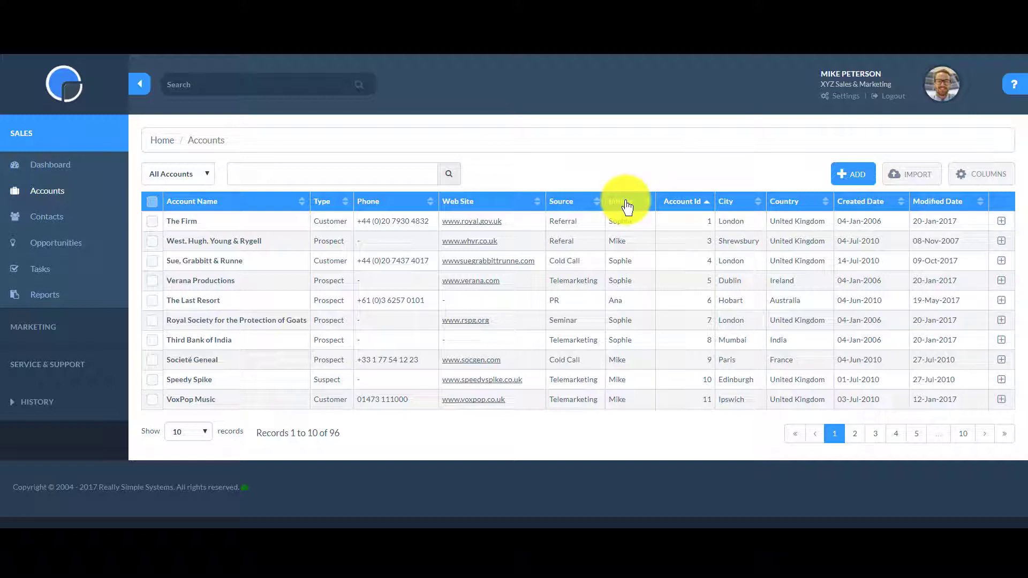
pyautogui.moveTo(627, 207); pyautogui.dragTo(907, 209)
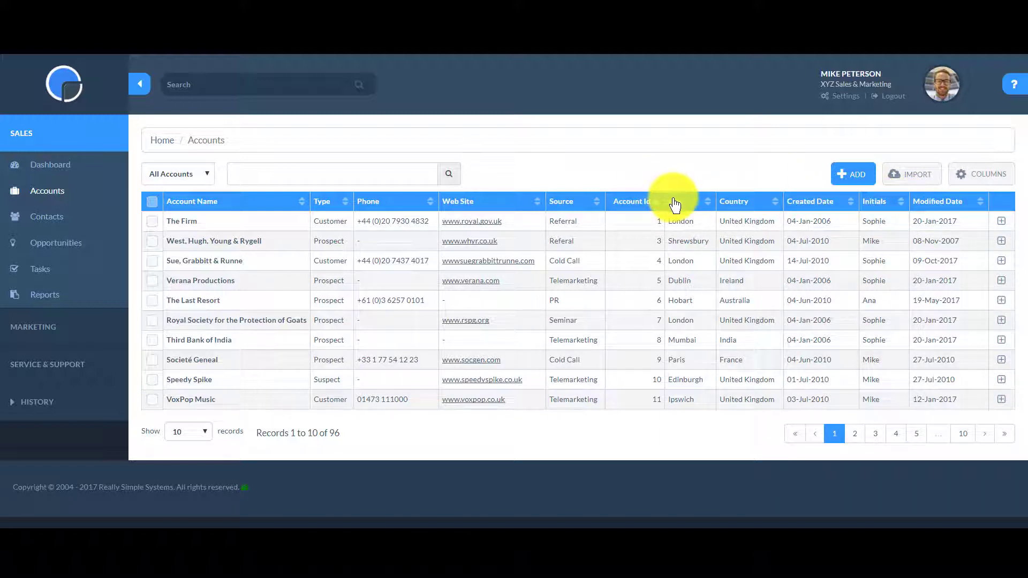
pyautogui.moveTo(674, 203); pyautogui.dragTo(450, 200)
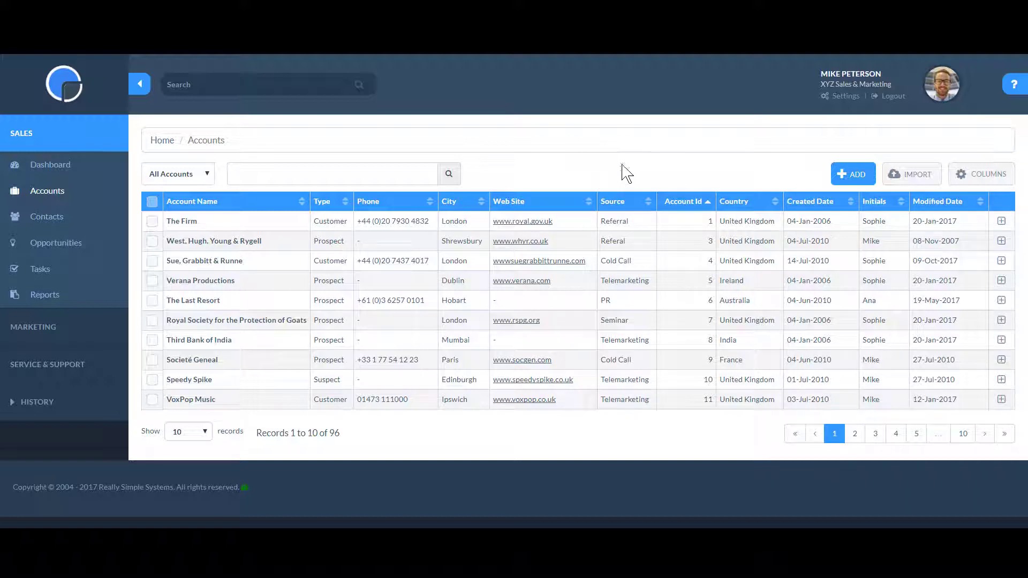
# Save the Accounts grid columns with Sector included, and expand and collapse the additional fields of The Firm.
pyautogui.click(985, 177)
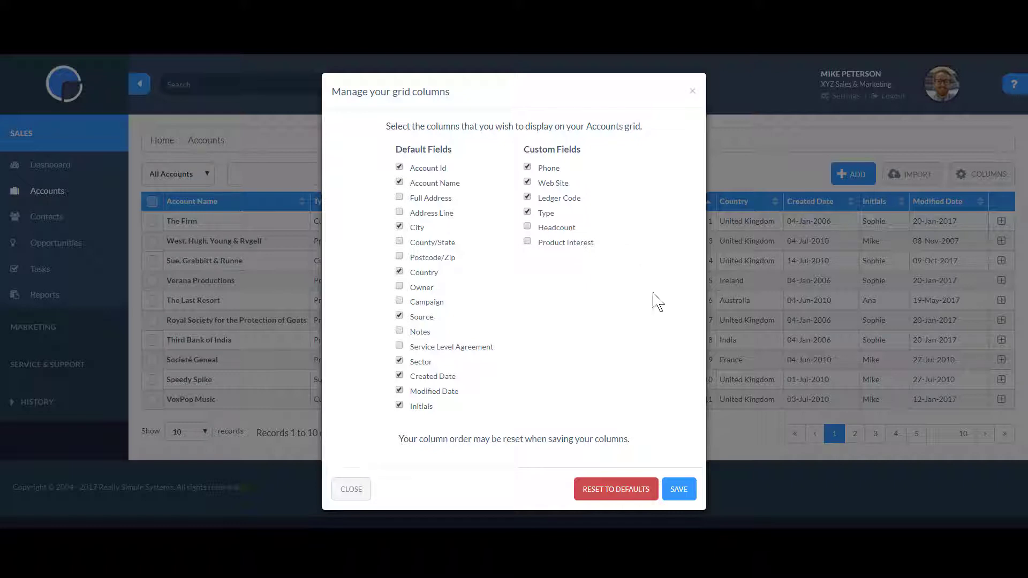
pyautogui.click(676, 489)
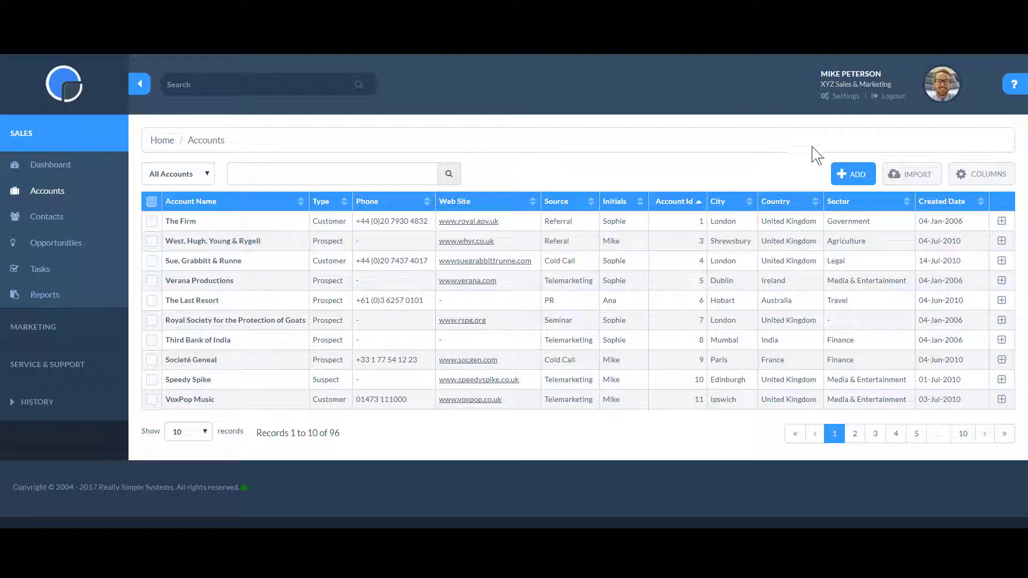
pyautogui.click(1003, 223)
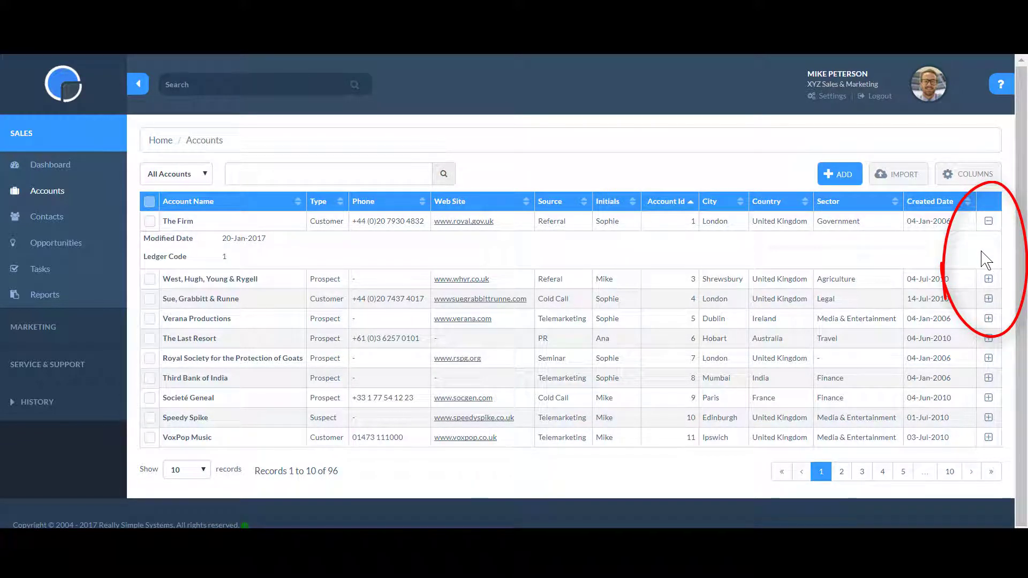
pyautogui.click(988, 222)
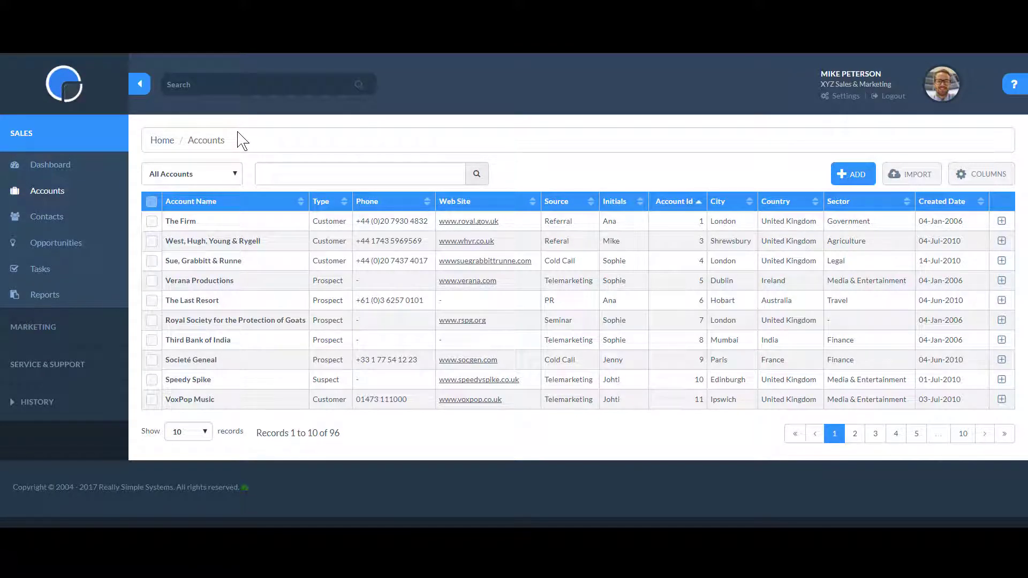
# Open the West, Hugh, Young & Rygell account and move the email column after Job Title in its Contacts grid.
pyautogui.moveTo(239, 244)
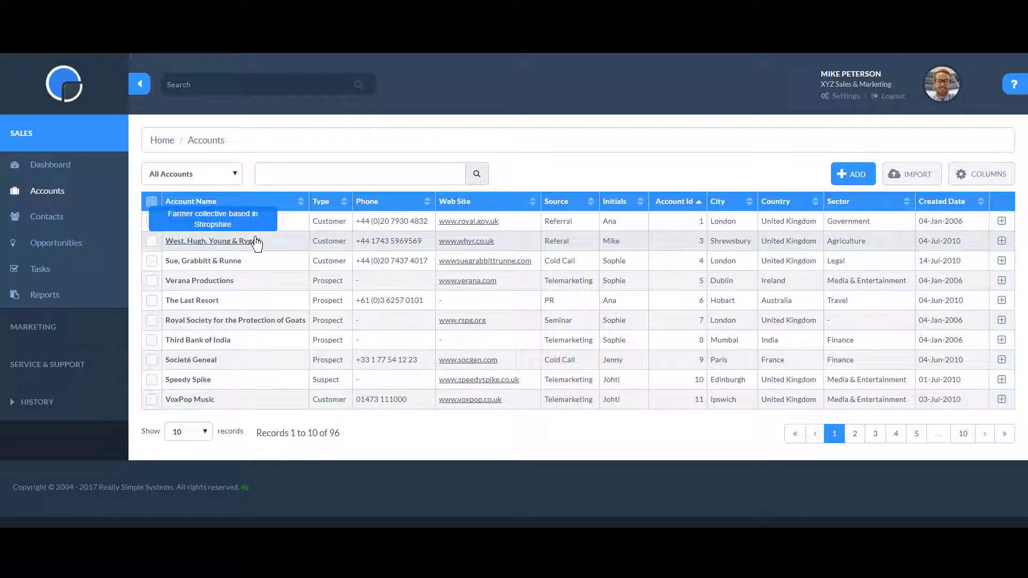
pyautogui.click(256, 243)
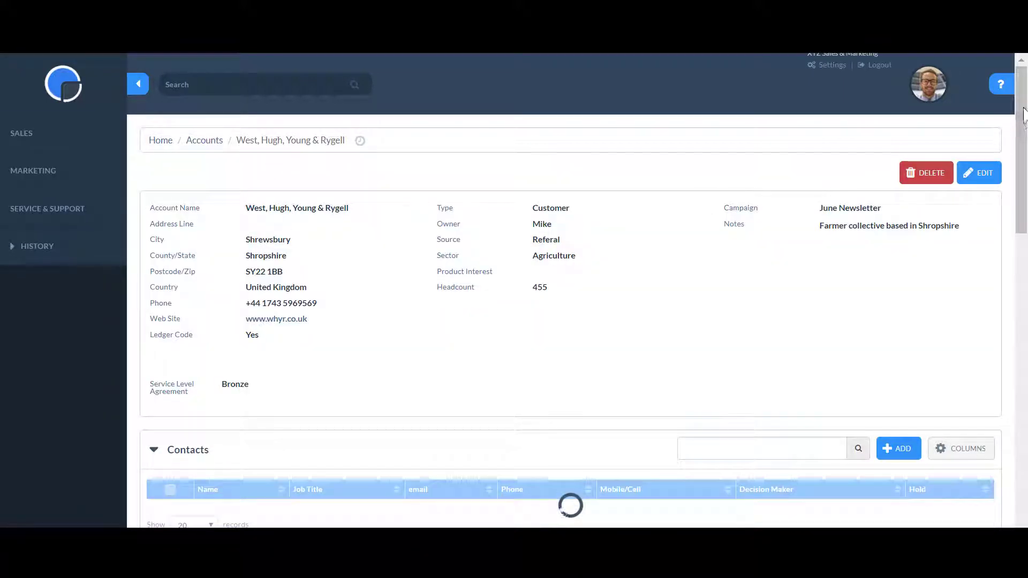
pyautogui.moveTo(1023, 121); pyautogui.dragTo(1019, 251)
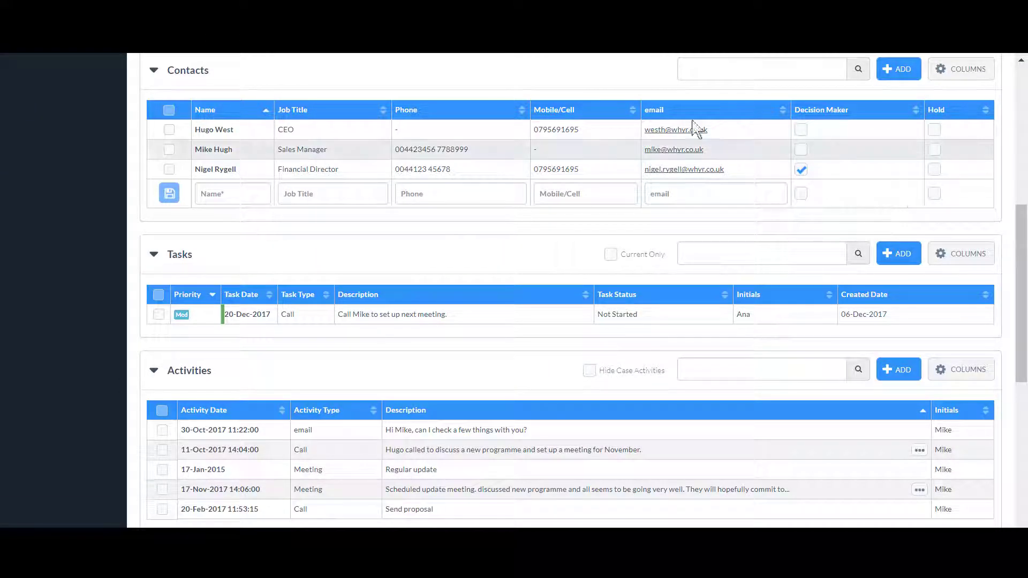
pyautogui.moveTo(684, 113); pyautogui.dragTo(368, 113)
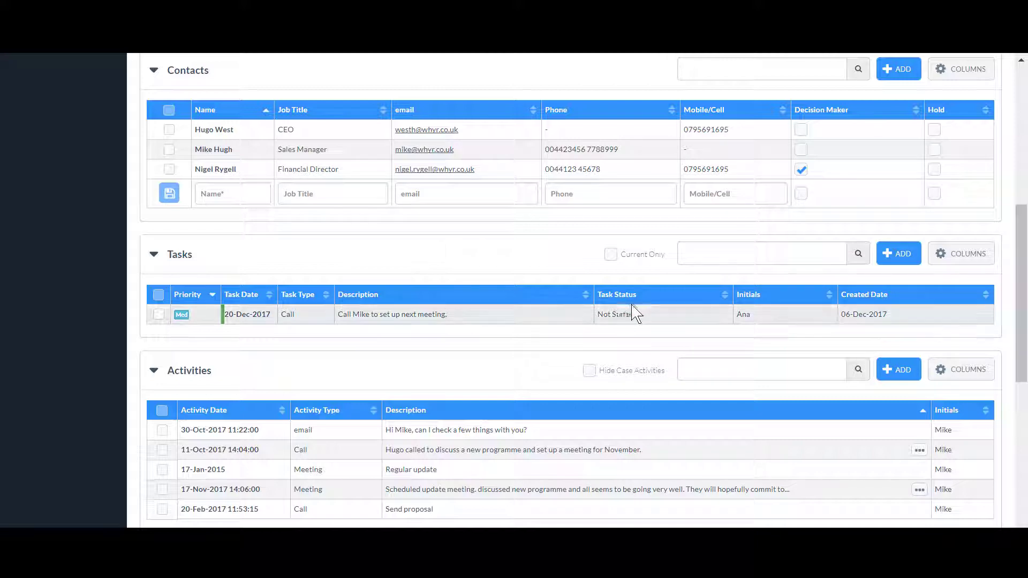
# In the account's Tasks grid, move the Task Status column after Task Type and save the displayed column selection.
pyautogui.moveTo(643, 301); pyautogui.dragTo(355, 305)
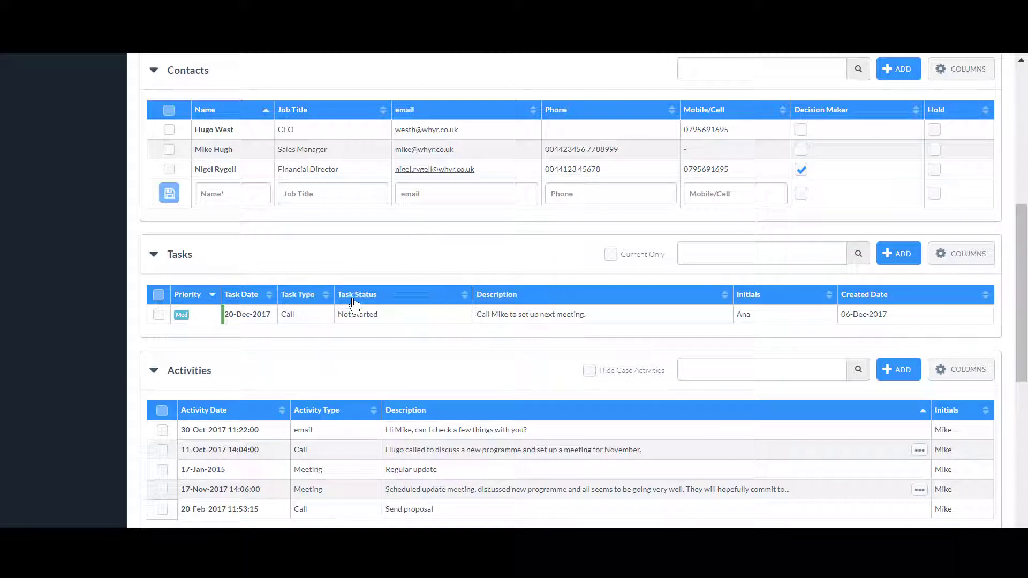
pyautogui.click(956, 260)
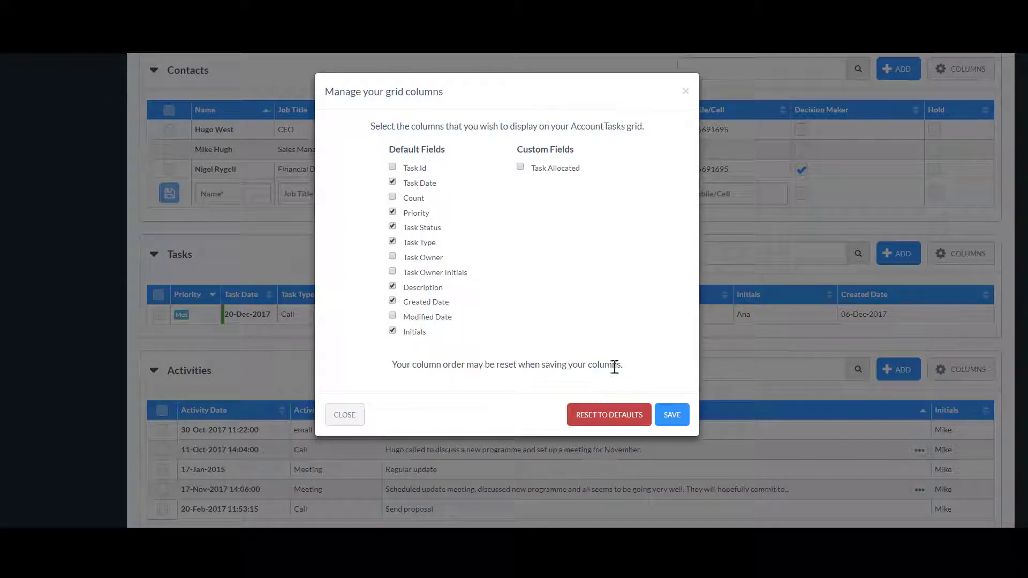
pyautogui.click(668, 416)
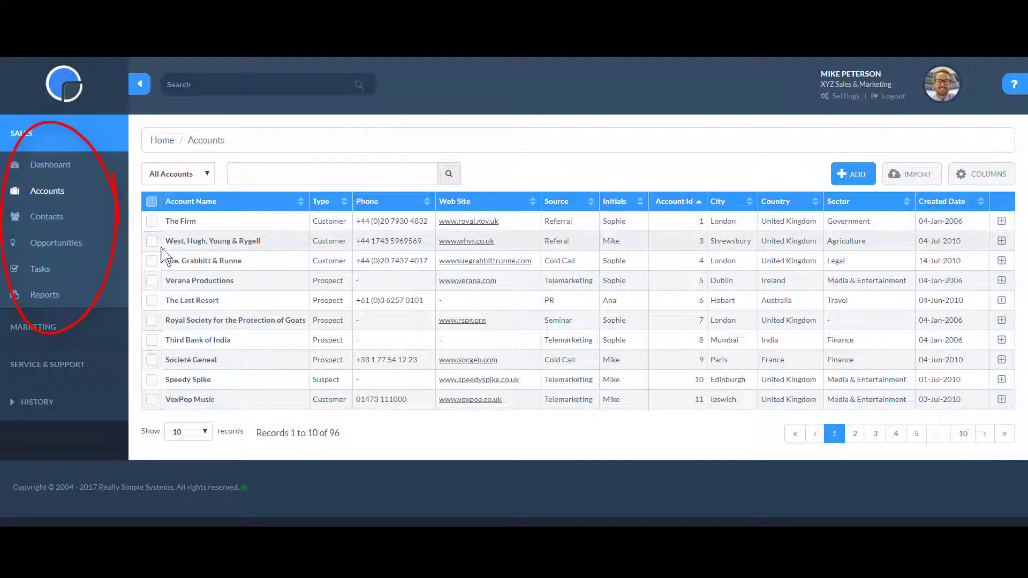
# View the West, Hugh, Young & Rygell account and open the Account form's custom fields in the system settings.
pyautogui.moveTo(183, 247)
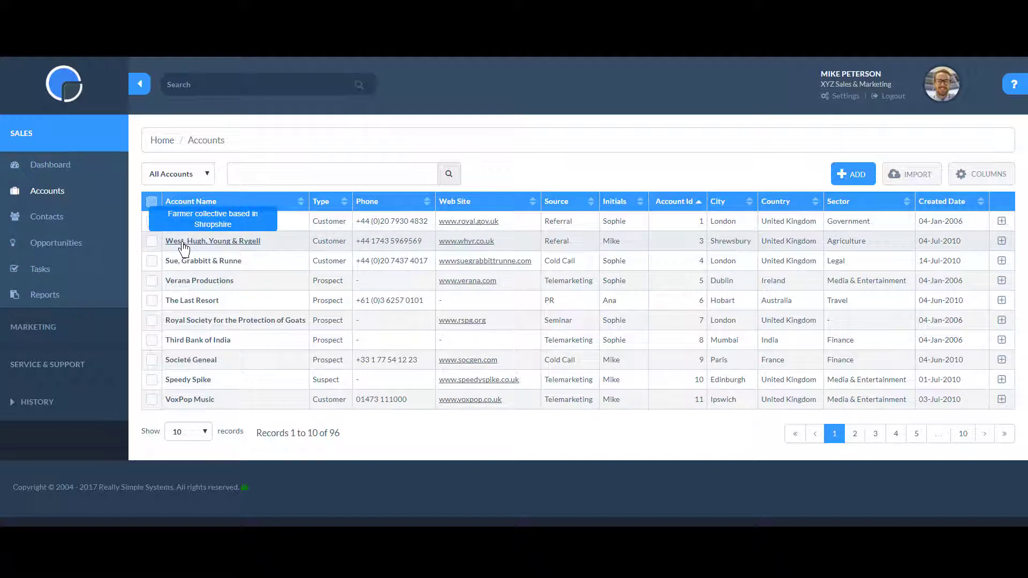
pyautogui.click(184, 246)
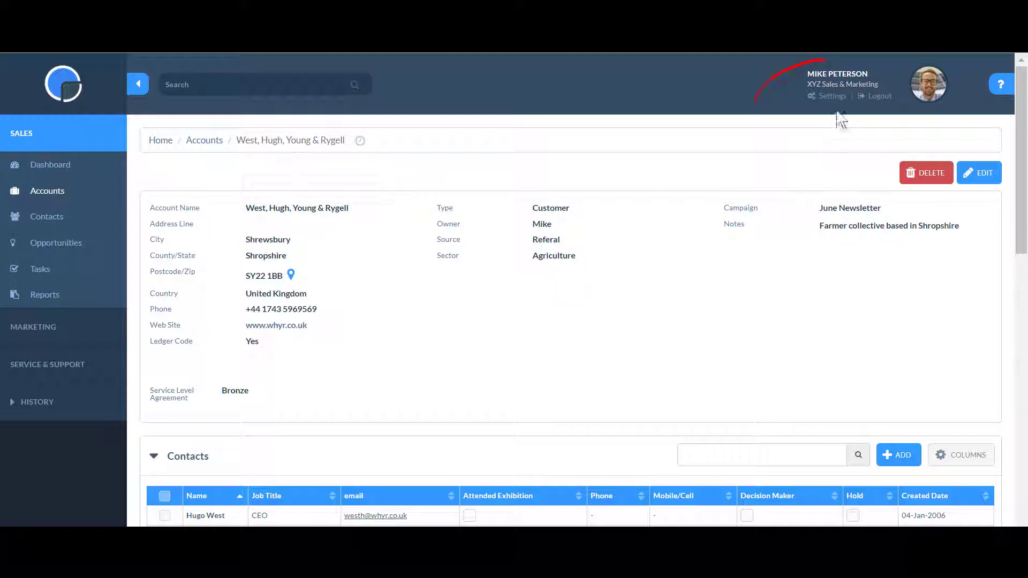
pyautogui.click(837, 100)
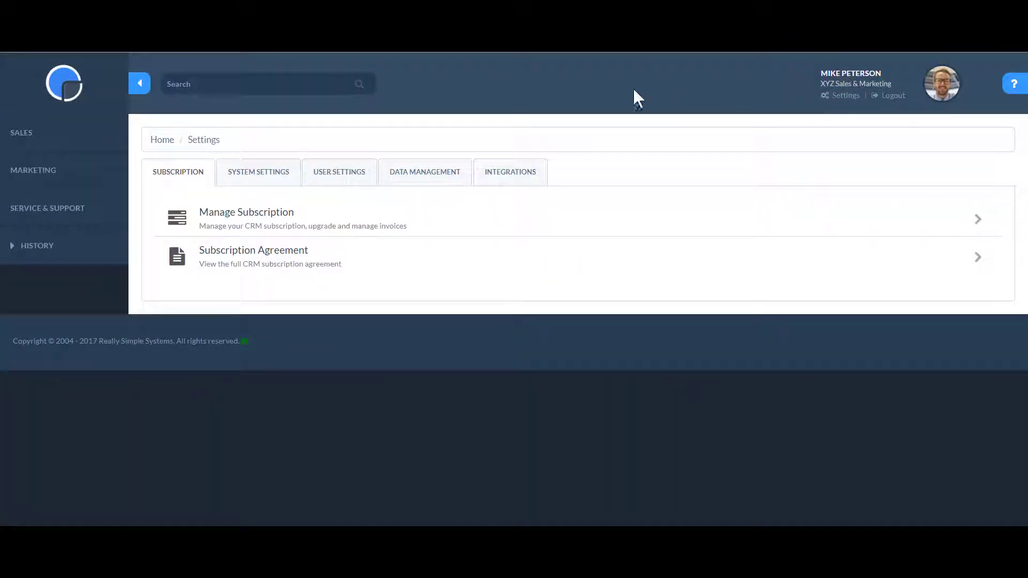
pyautogui.click(271, 176)
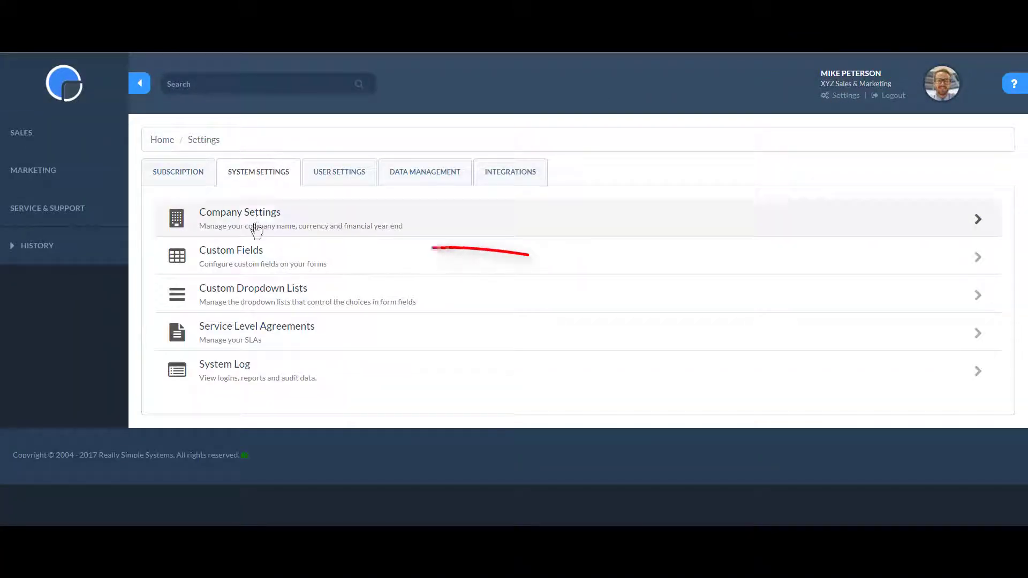
pyautogui.click(245, 260)
pyautogui.click(230, 251)
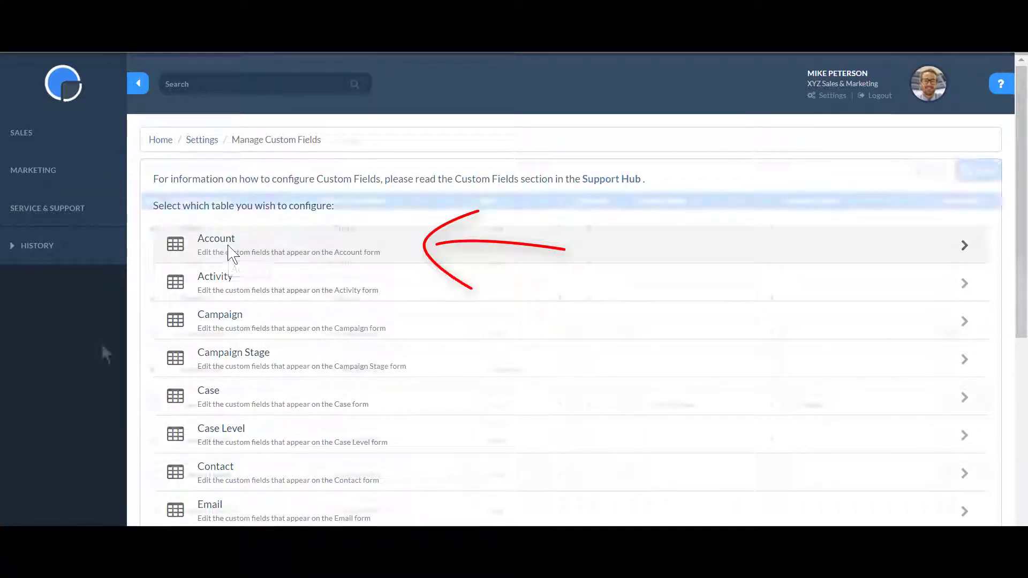
# Make Custom Field 10 of the Account form live and name it Headcount.
pyautogui.scroll(-2, 106, 353)
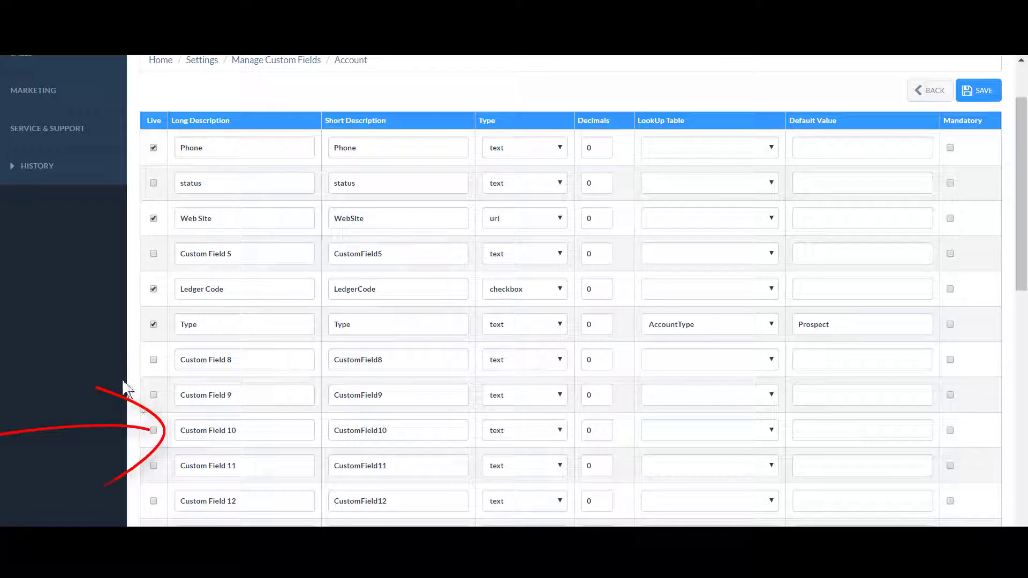
pyautogui.click(154, 430)
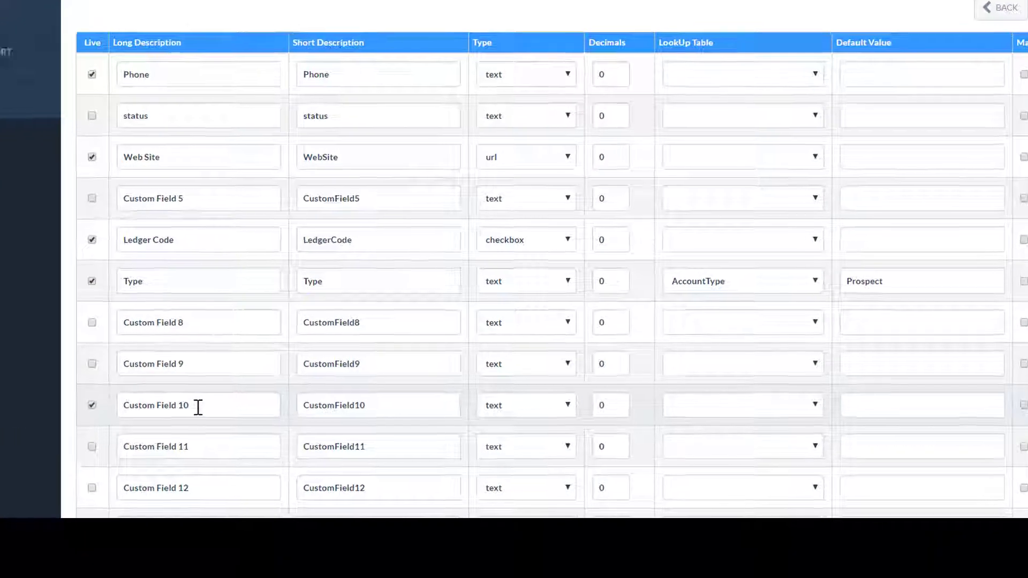
pyautogui.moveTo(238, 430); pyautogui.dragTo(153, 430)
pyautogui.write('Hea')
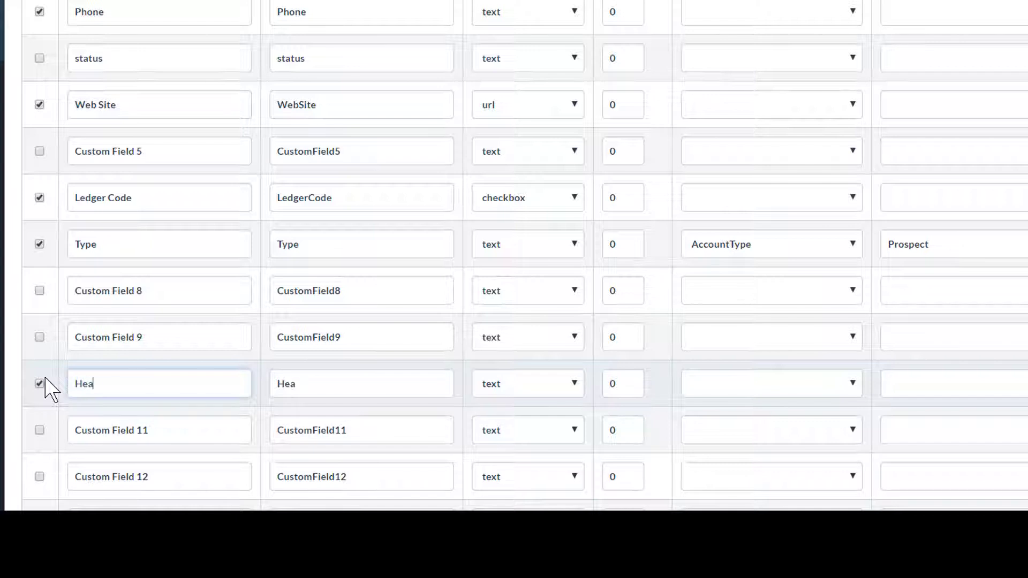
pyautogui.write('dcount')
pyautogui.press('Tab')
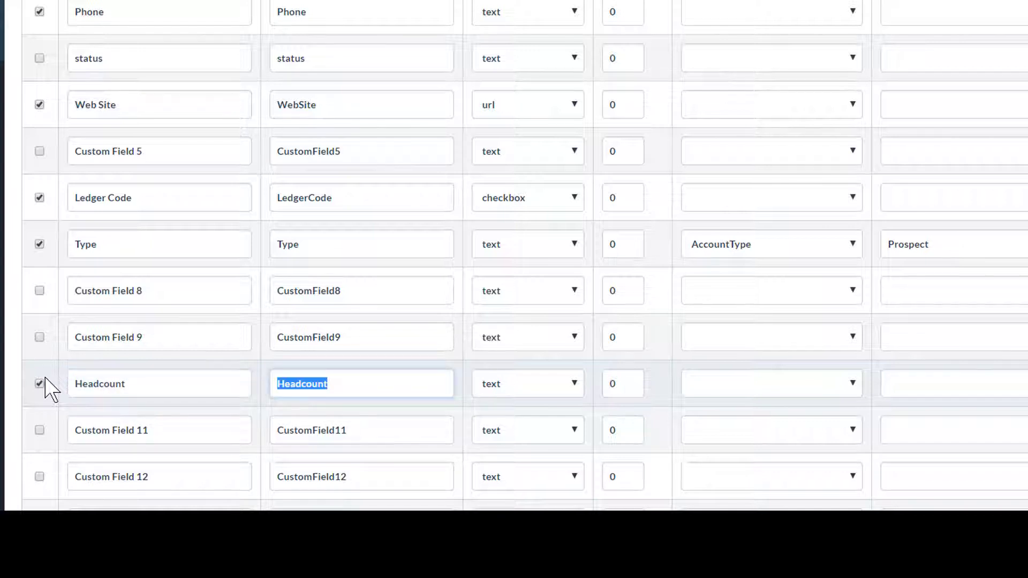
# Set the Headcount field's type to number and save the Account custom fields.
pyautogui.click(574, 388)
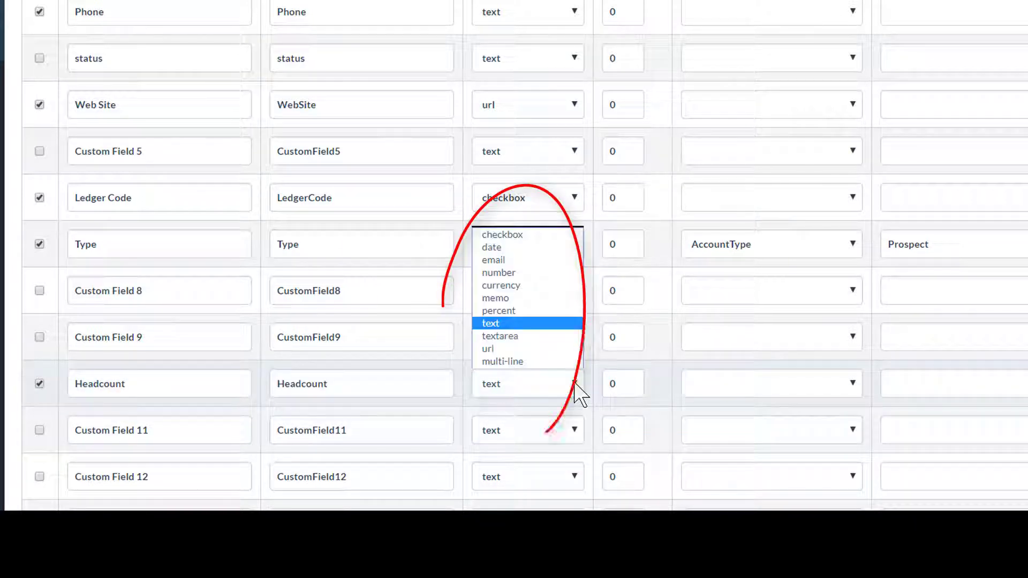
pyautogui.click(532, 273)
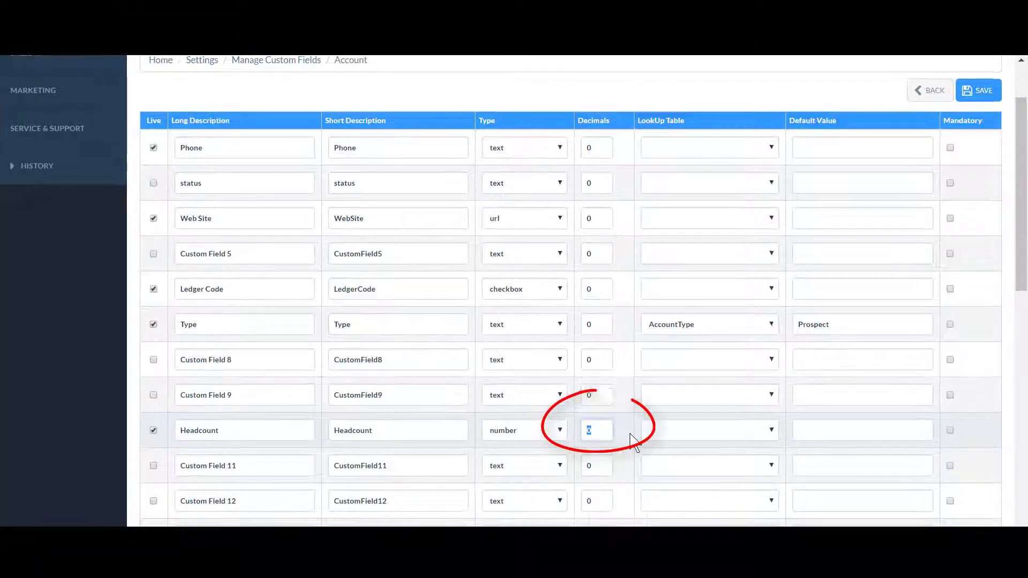
pyautogui.click(950, 430)
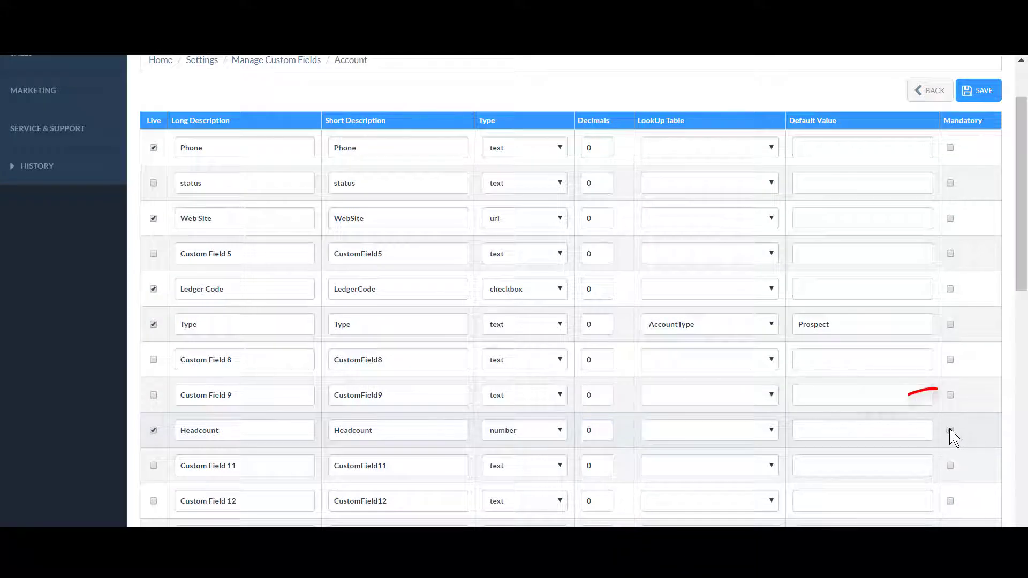
pyautogui.click(984, 91)
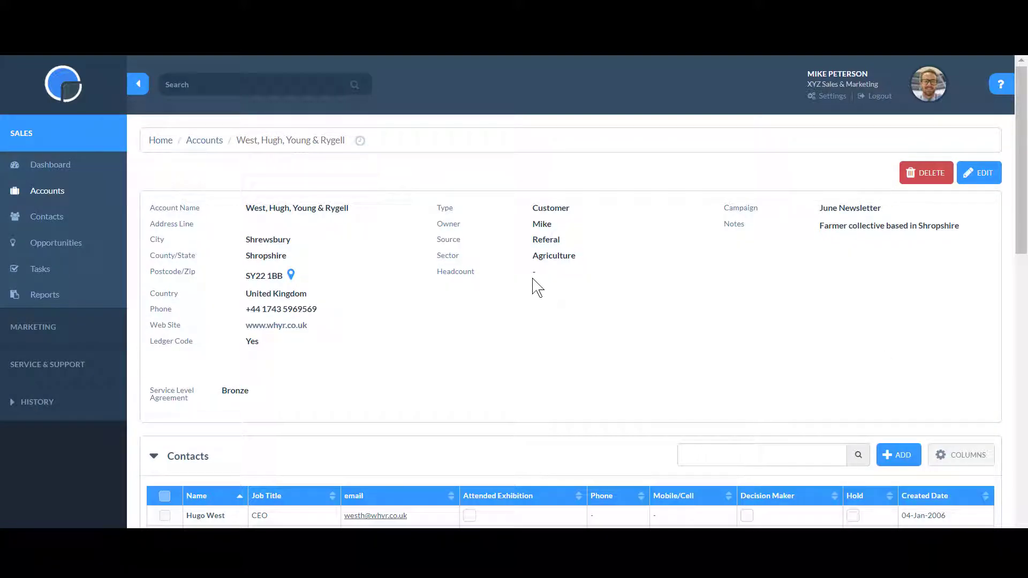
# Edit the West, Hugh, Young & Rygell account, enter a Headcount of 355 and view the available Type options.
pyautogui.click(981, 173)
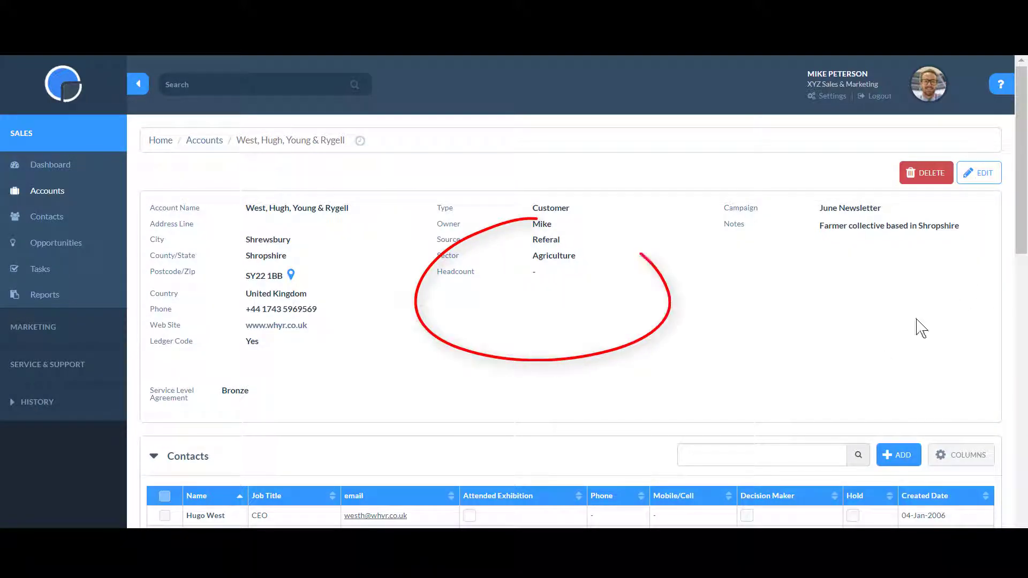
pyautogui.click(634, 308)
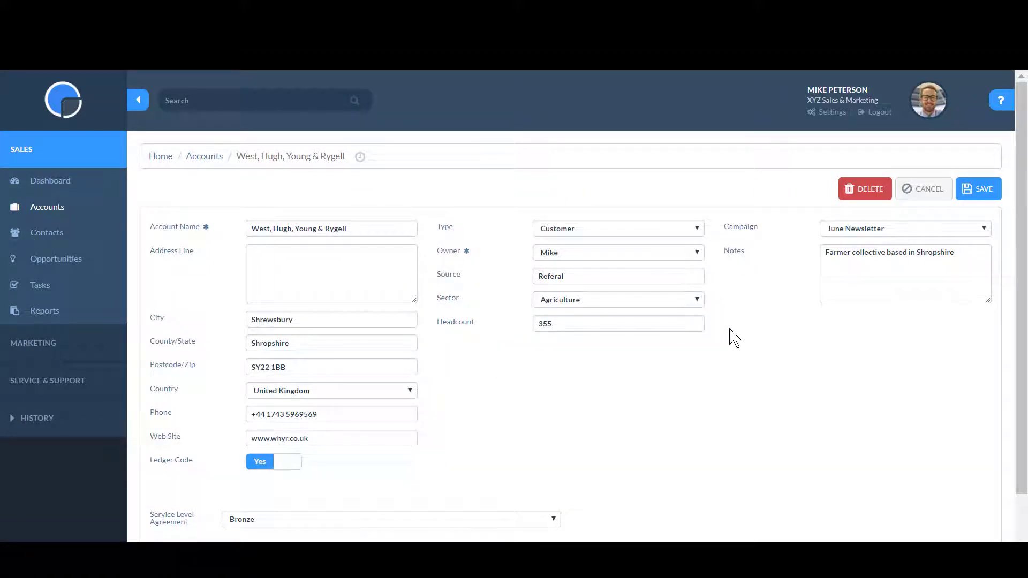
pyautogui.click(699, 229)
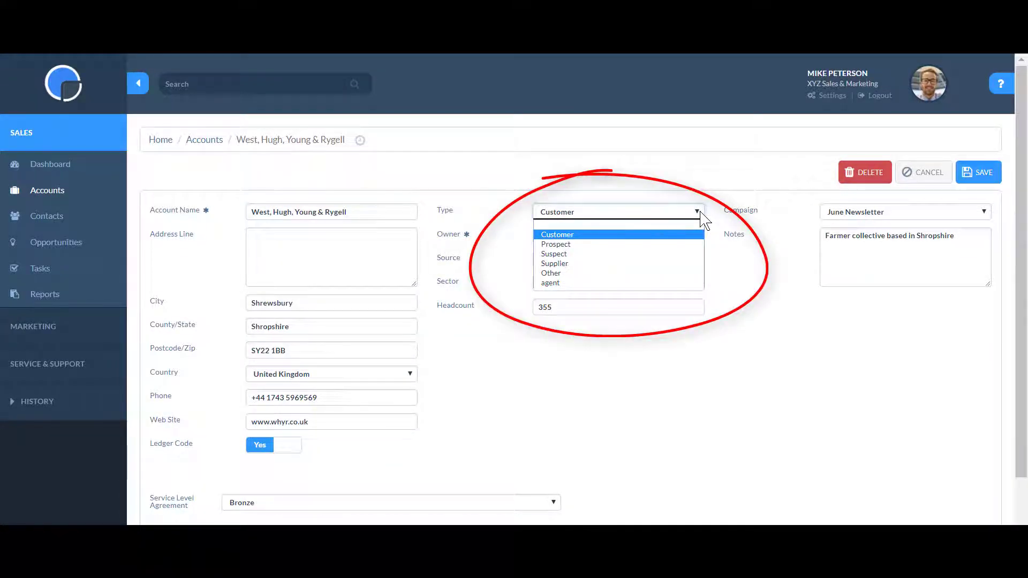
pyautogui.click(700, 211)
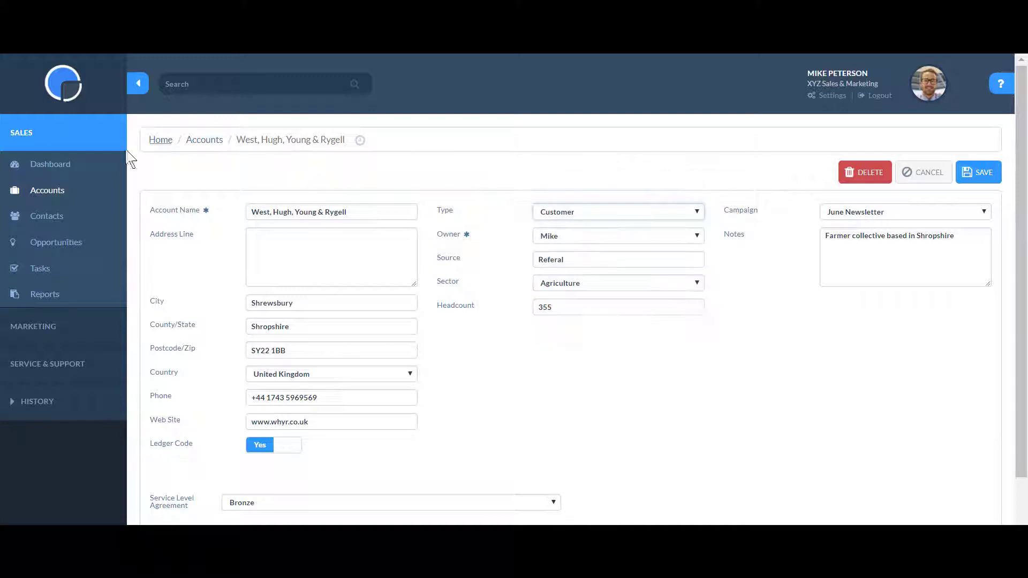
# Open the Krafty Kids A0567 opportunity and view the options available for its Status.
pyautogui.click(76, 245)
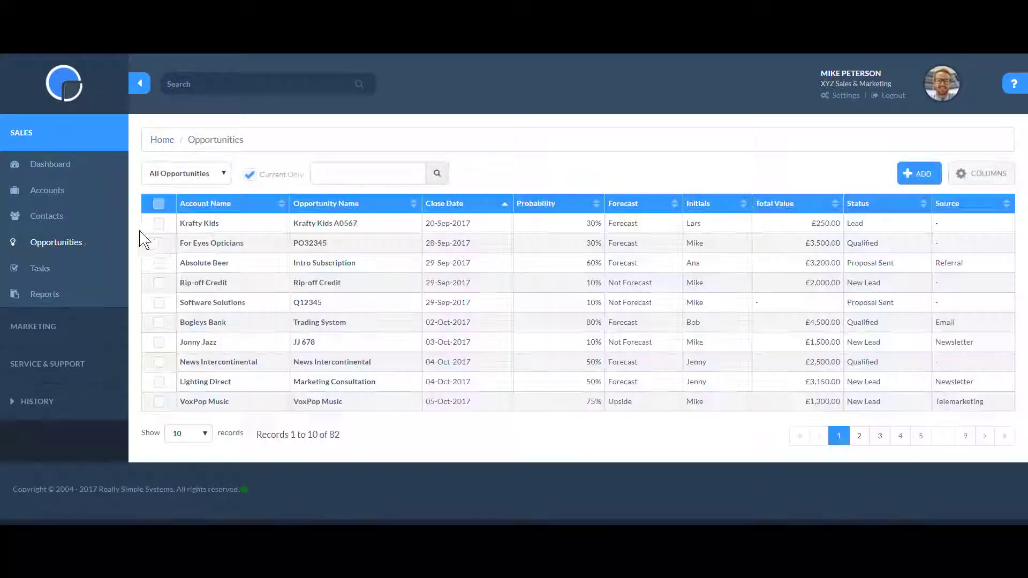
pyautogui.click(309, 227)
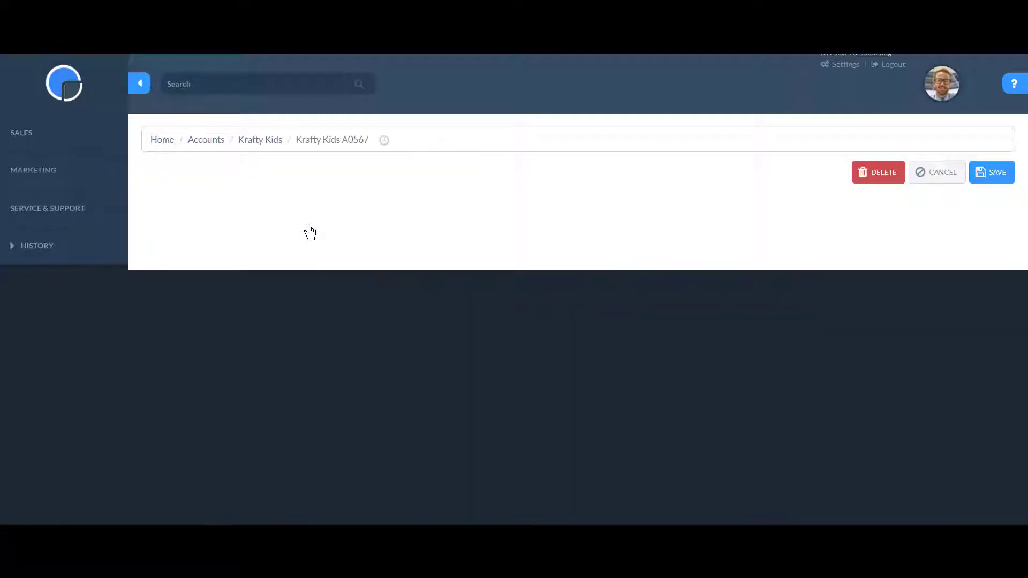
pyautogui.click(410, 260)
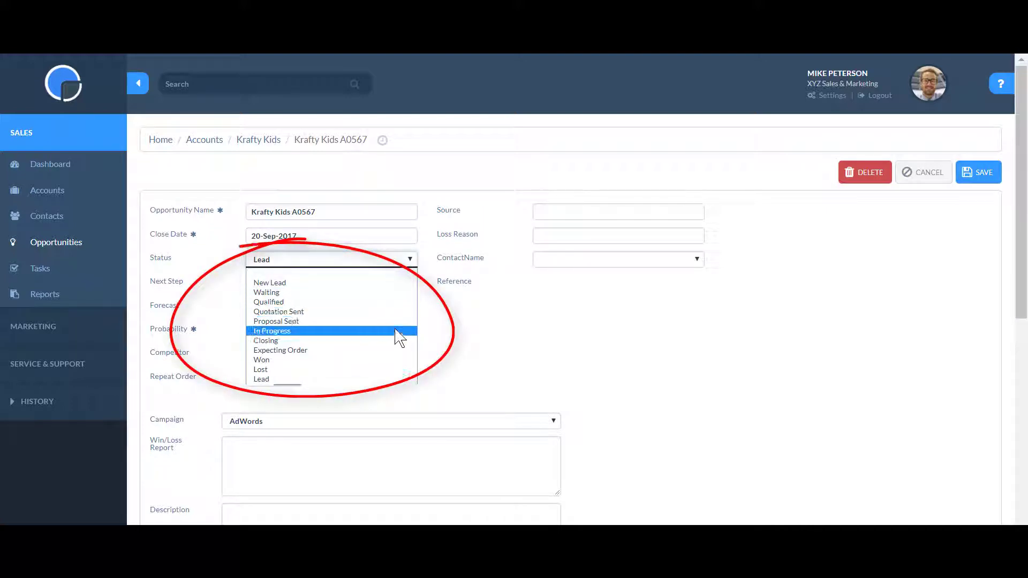
pyautogui.click(634, 352)
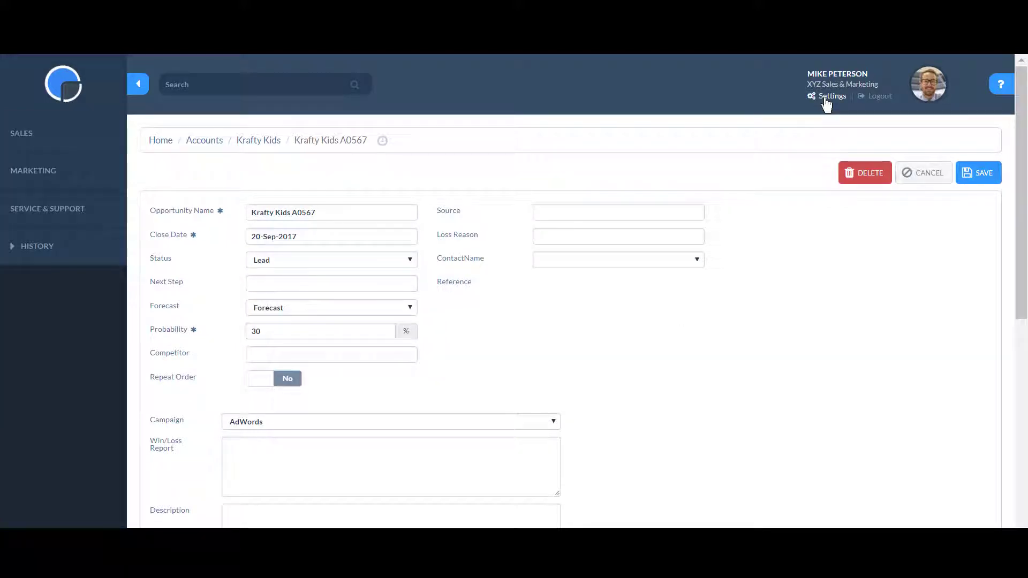
# Open the OpportunityStatus list in the custom dropdown settings, review its items and save it.
pyautogui.click(830, 96)
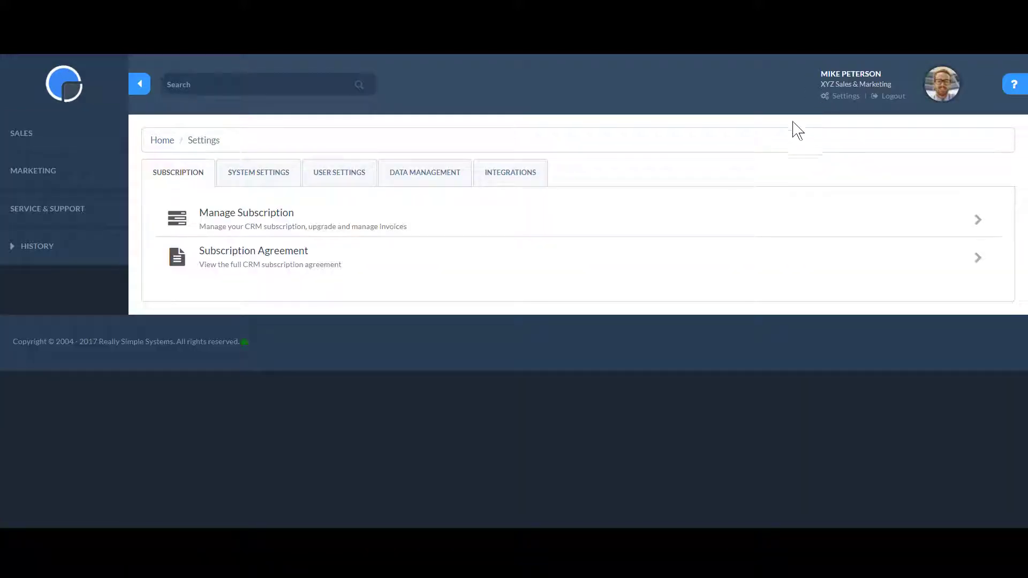
pyautogui.click(282, 178)
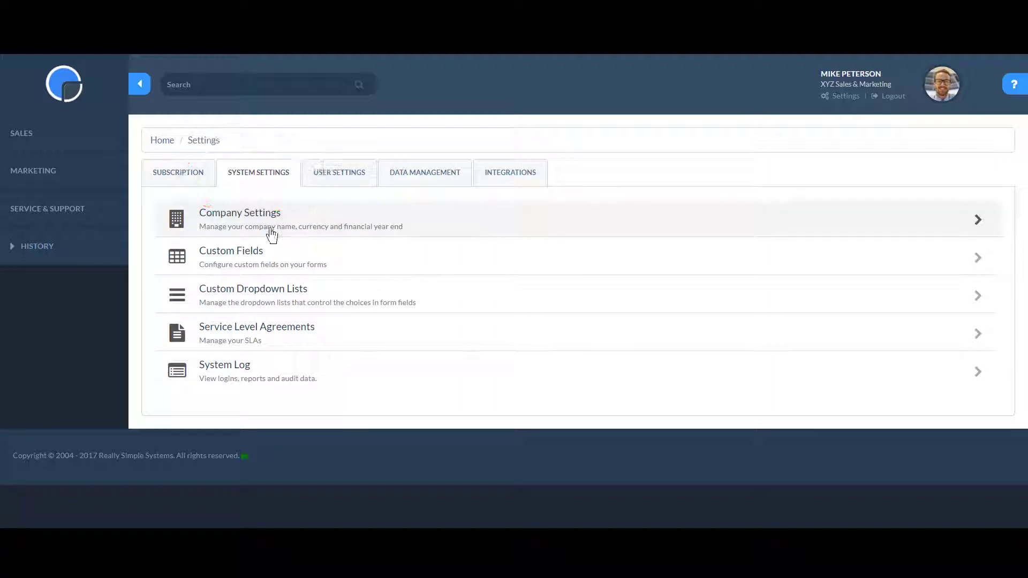
pyautogui.click(257, 295)
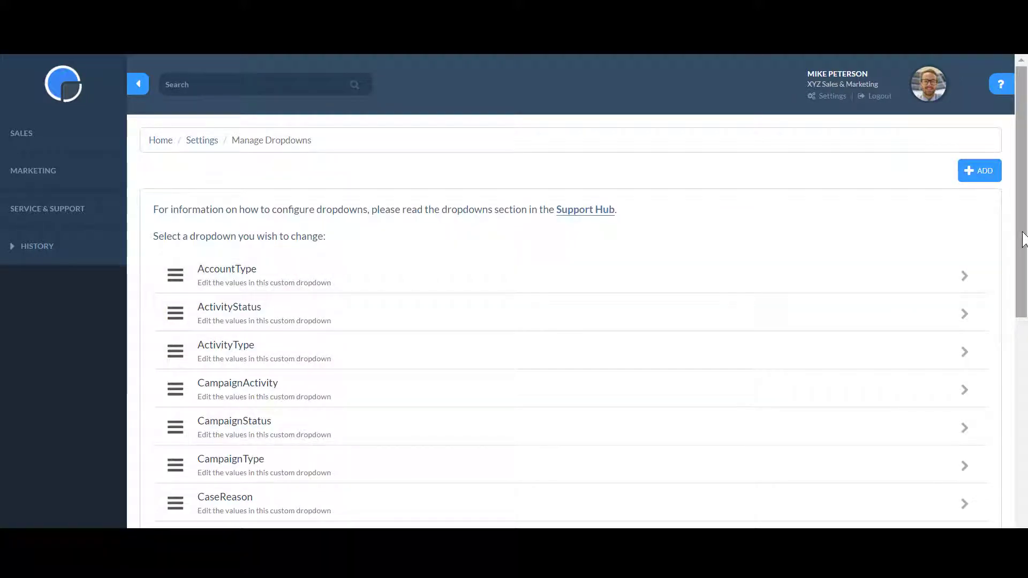
pyautogui.moveTo(1023, 238); pyautogui.dragTo(1001, 431)
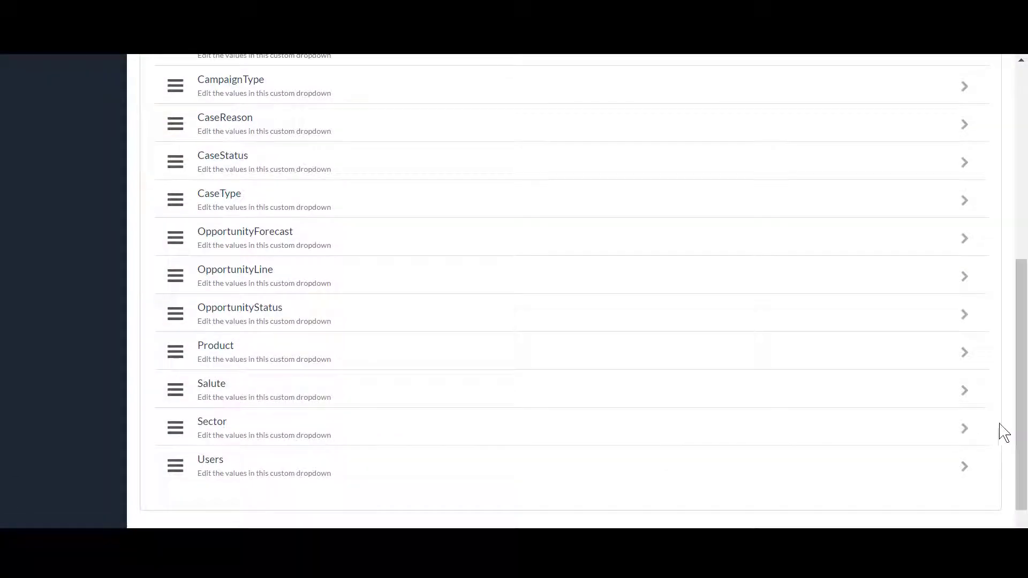
pyautogui.click(644, 321)
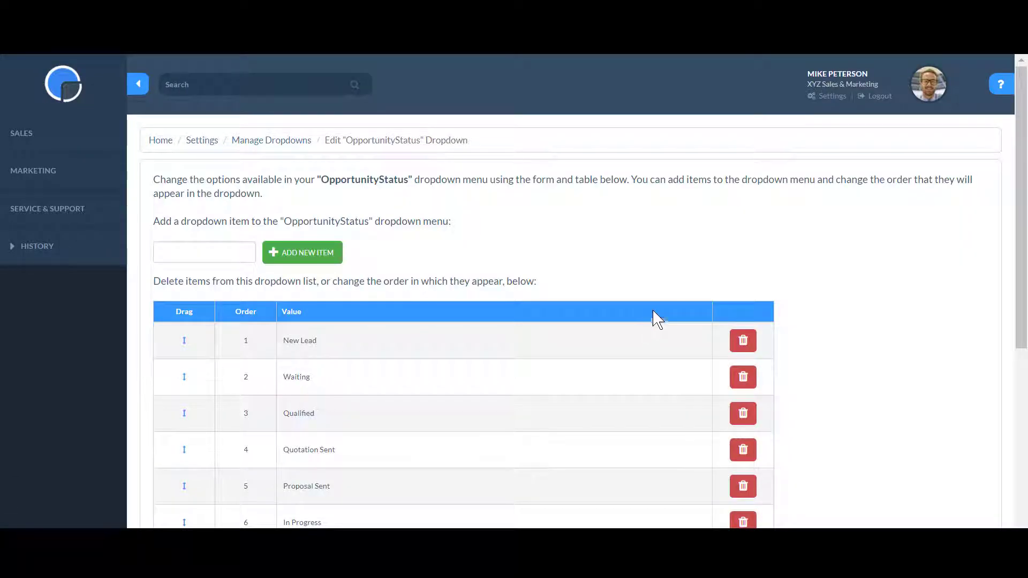
pyautogui.moveTo(1022, 298); pyautogui.dragTo(1018, 417)
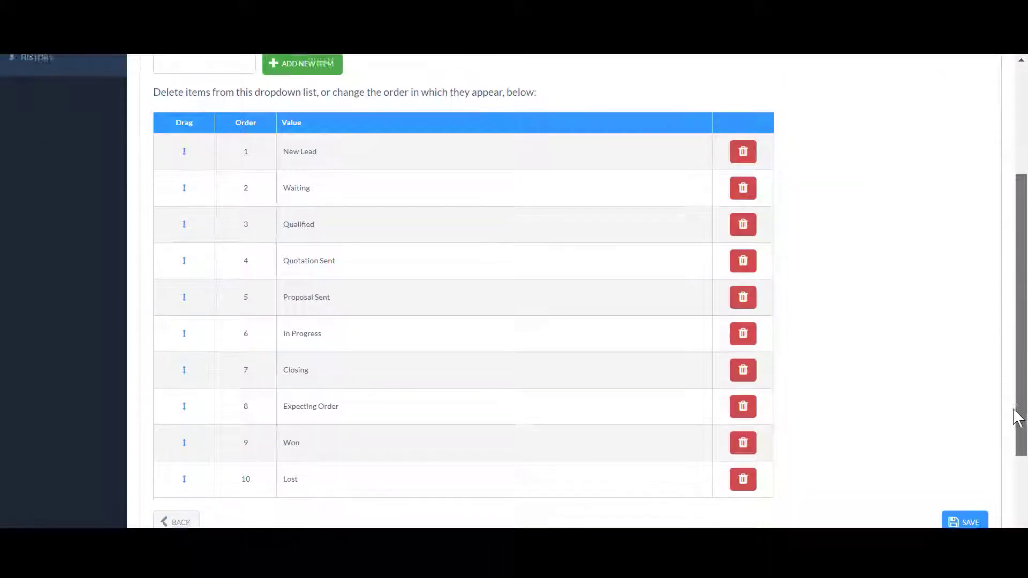
pyautogui.click(964, 519)
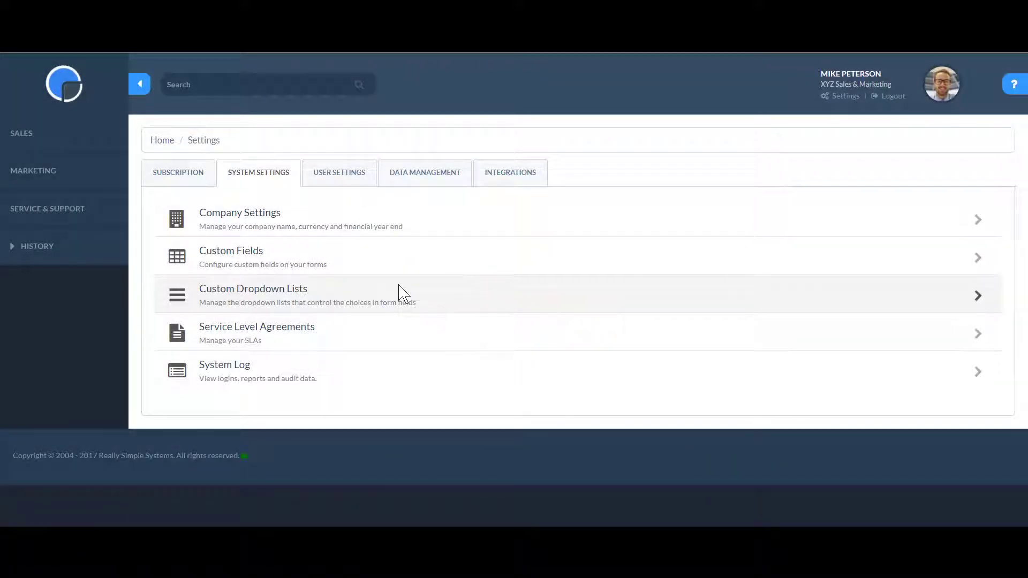
# Create a custom dropdown list named Product Interest and add an item starting with "Consult".
pyautogui.click(400, 293)
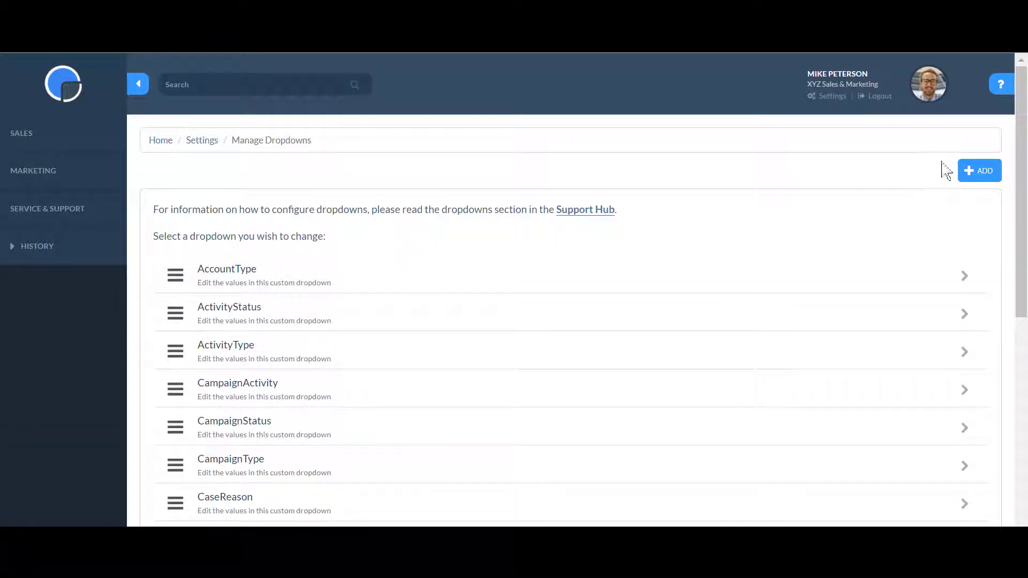
pyautogui.click(984, 171)
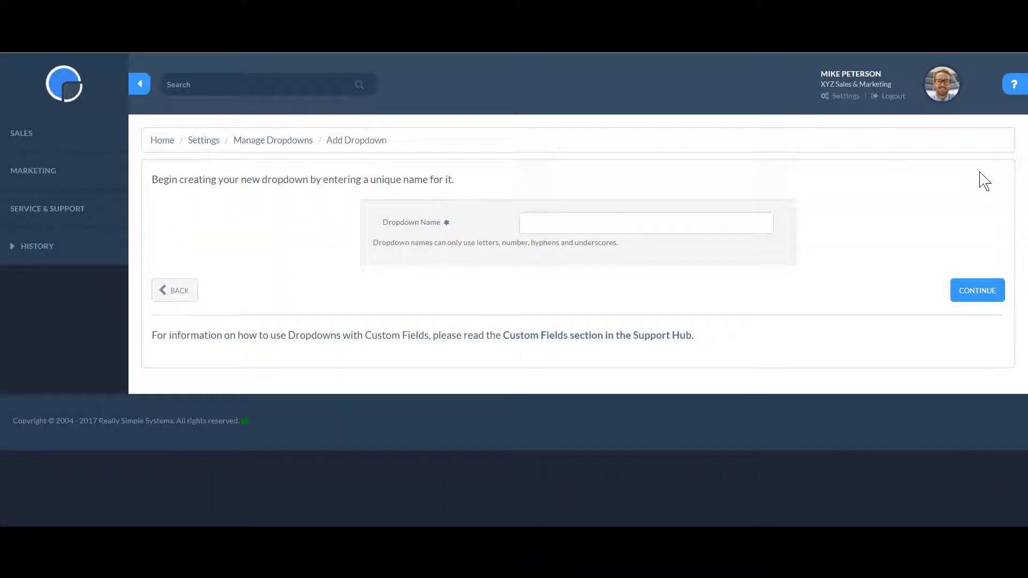
pyautogui.write('Product Interest')
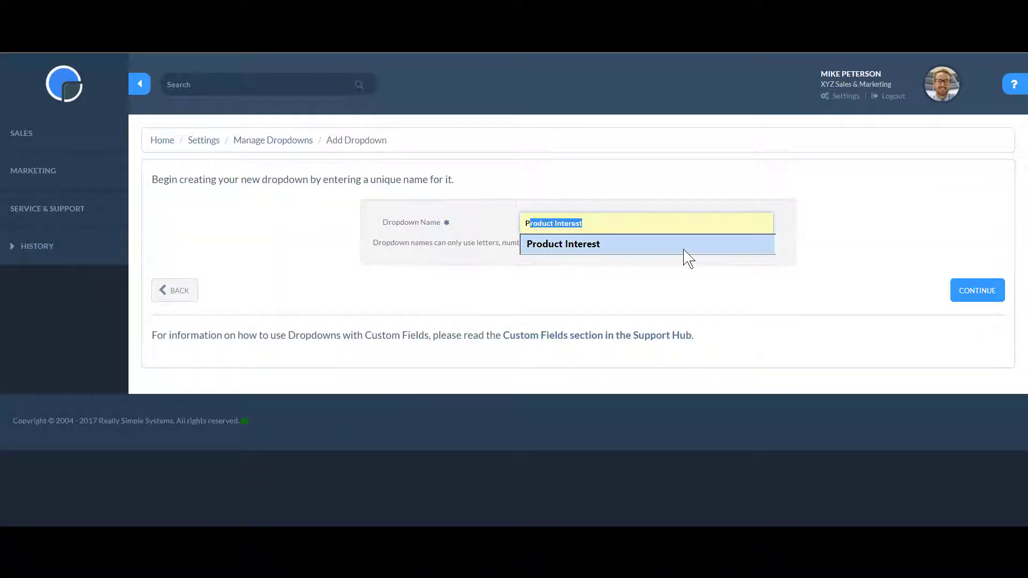
pyautogui.click(684, 256)
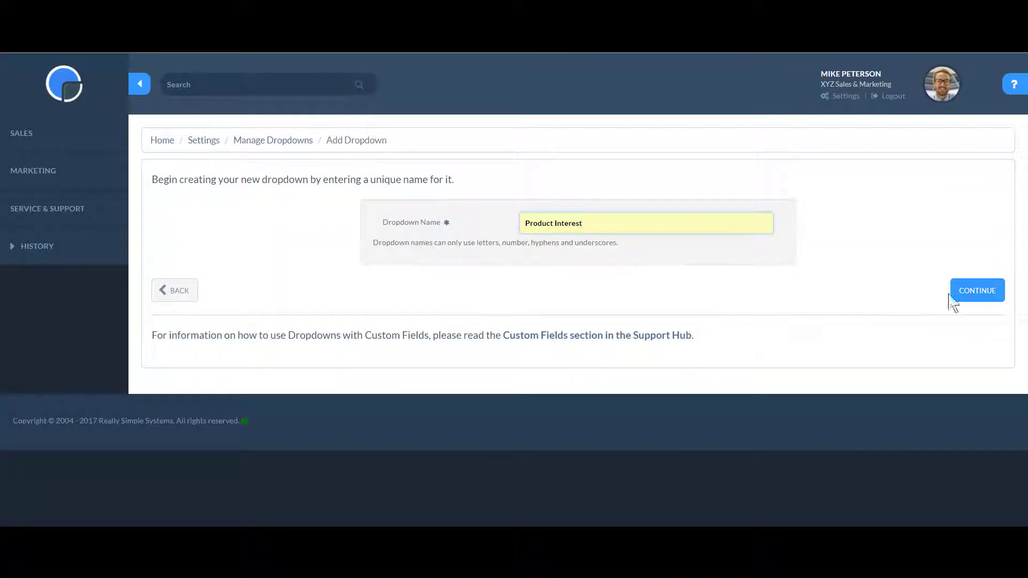
pyautogui.click(973, 292)
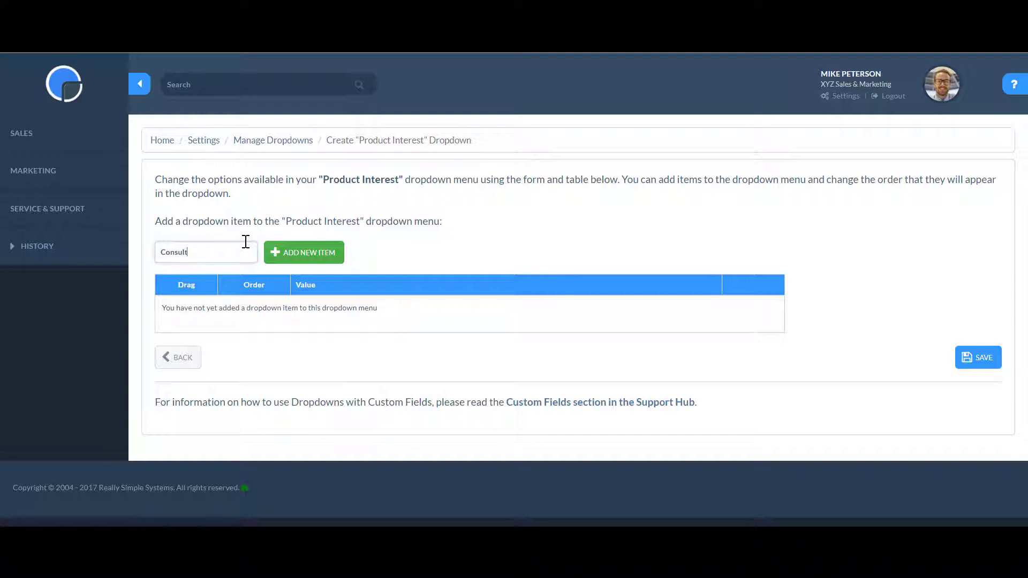
pyautogui.click(294, 255)
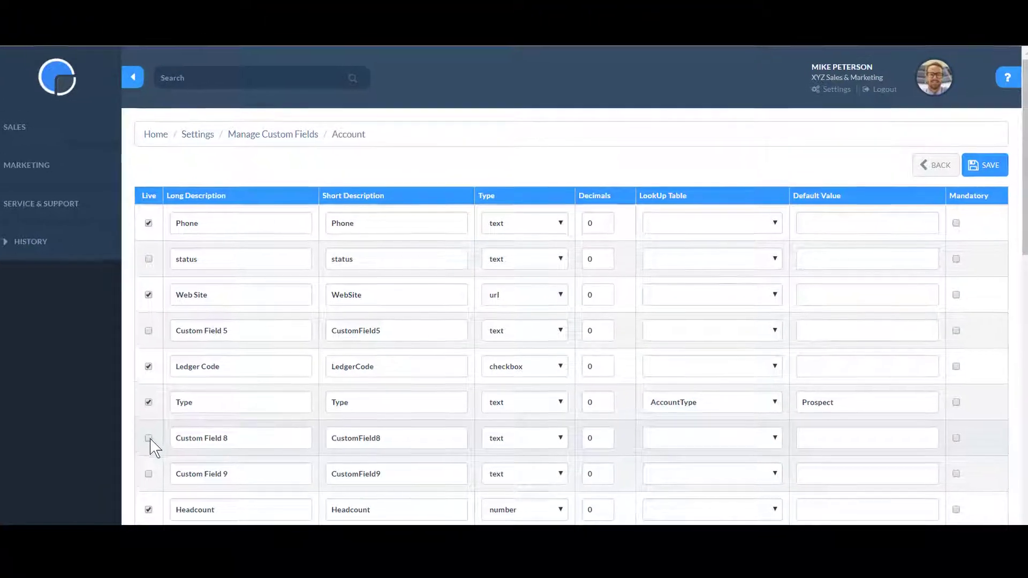
# Make the Account's Custom Field 8 live and rename it Product Interest.
pyautogui.click(153, 440)
pyautogui.tripleClick(191, 434)
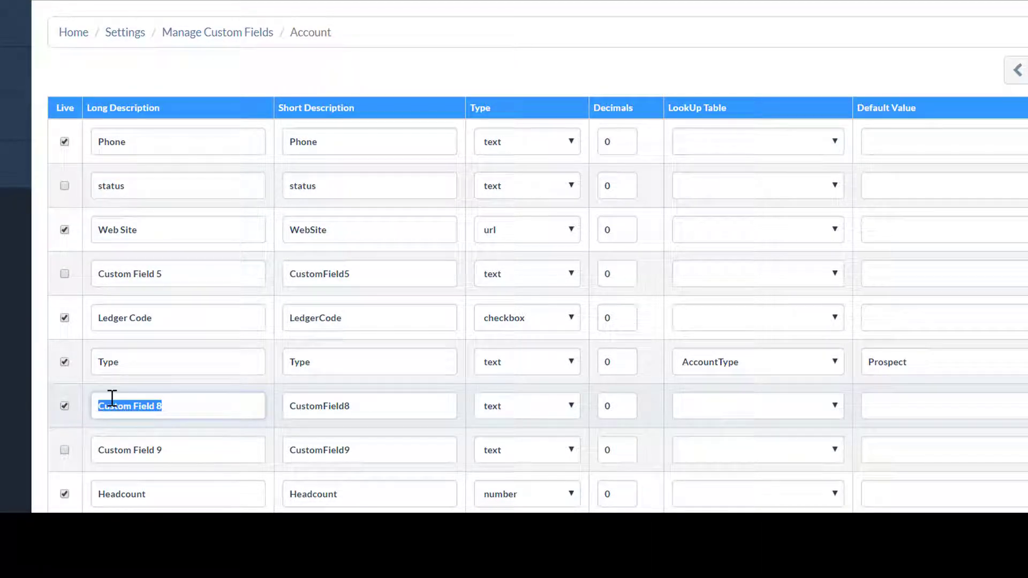
pyautogui.write('Product')
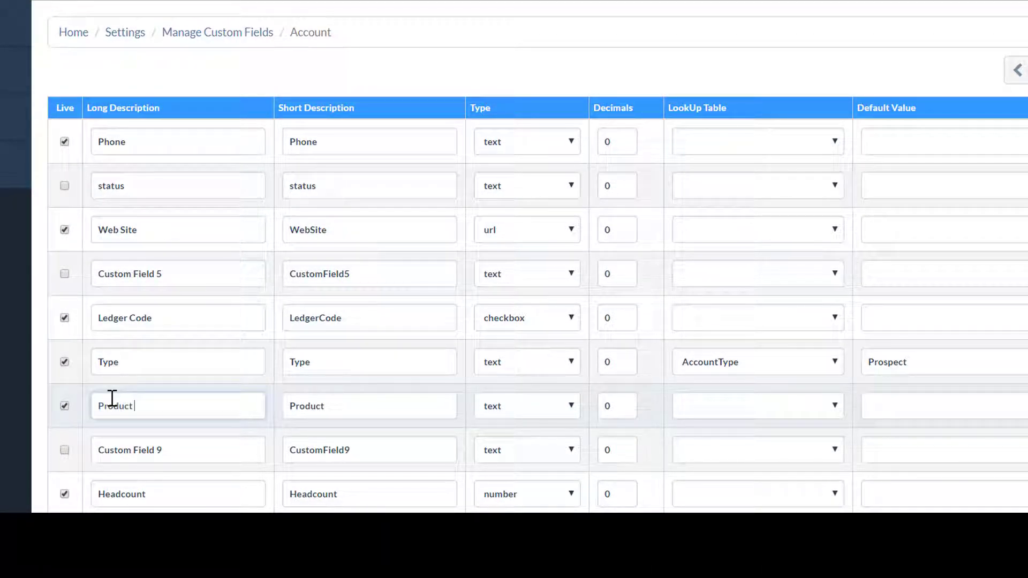
pyautogui.write(' Interest')
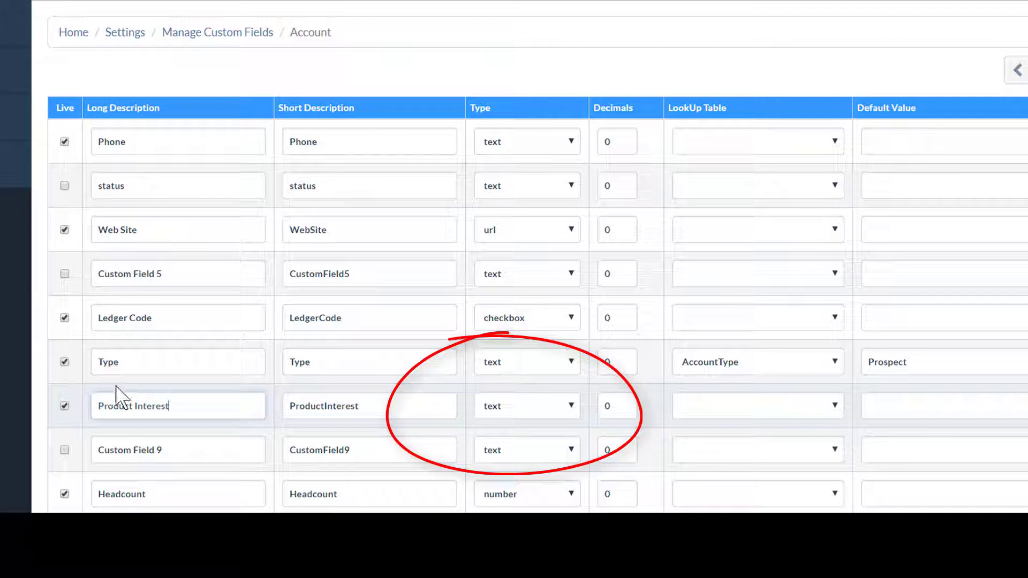
# Link the Product Interest field to the Product Interest lookup table and set its type to multi-line.
pyautogui.click(835, 406)
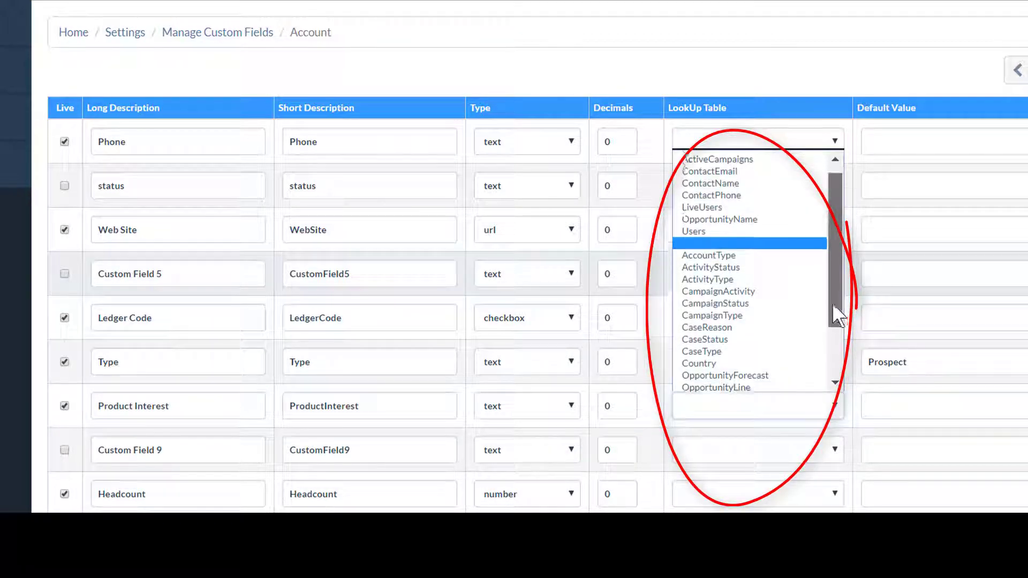
pyautogui.moveTo(835, 316); pyautogui.dragTo(830, 356)
pyautogui.click(797, 361)
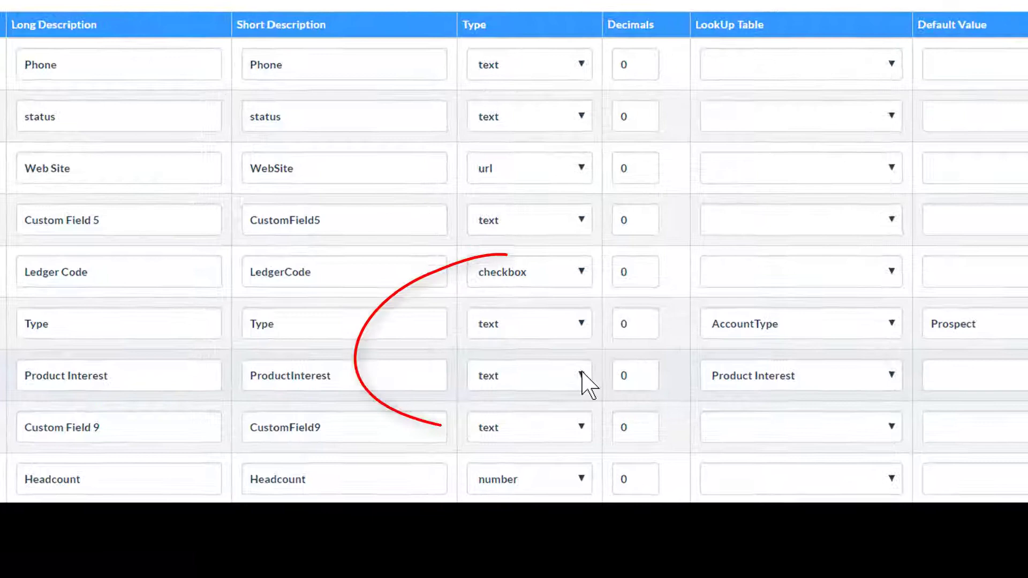
pyautogui.click(583, 375)
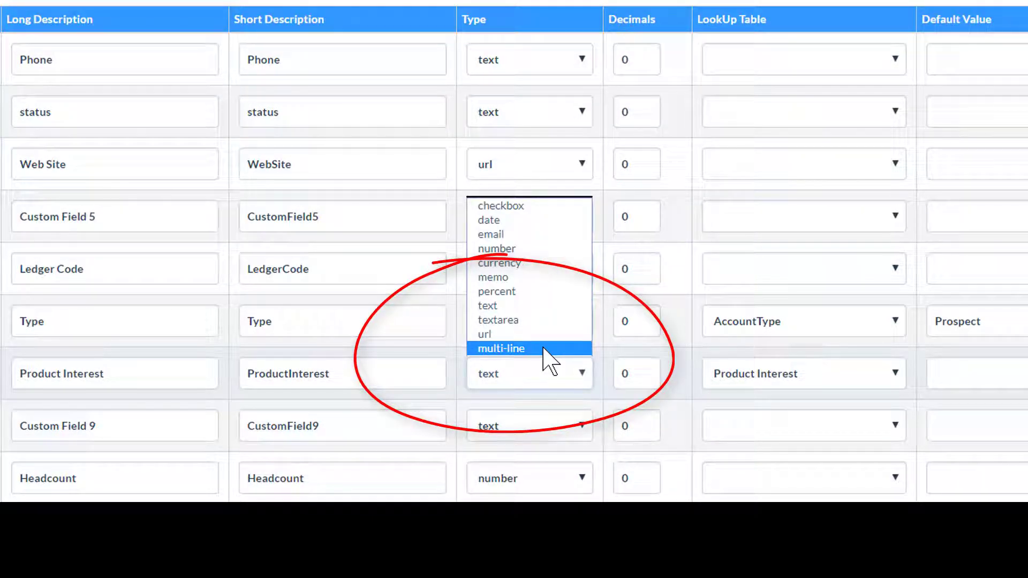
pyautogui.click(547, 348)
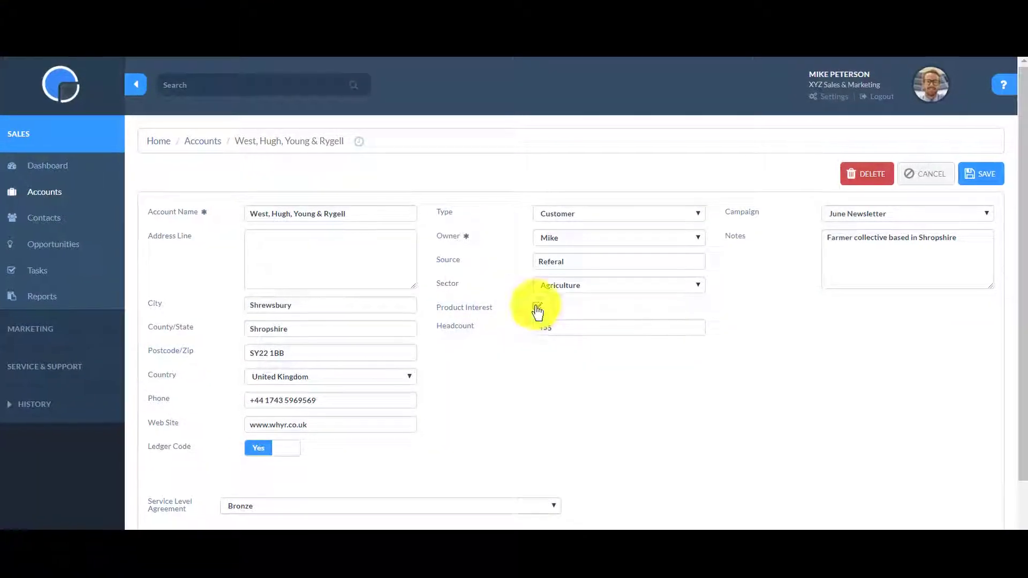
# Set the West, Hugh, Young & Rygell account's Product Interest to SEO and Analytics and save the selection.
pyautogui.click(538, 308)
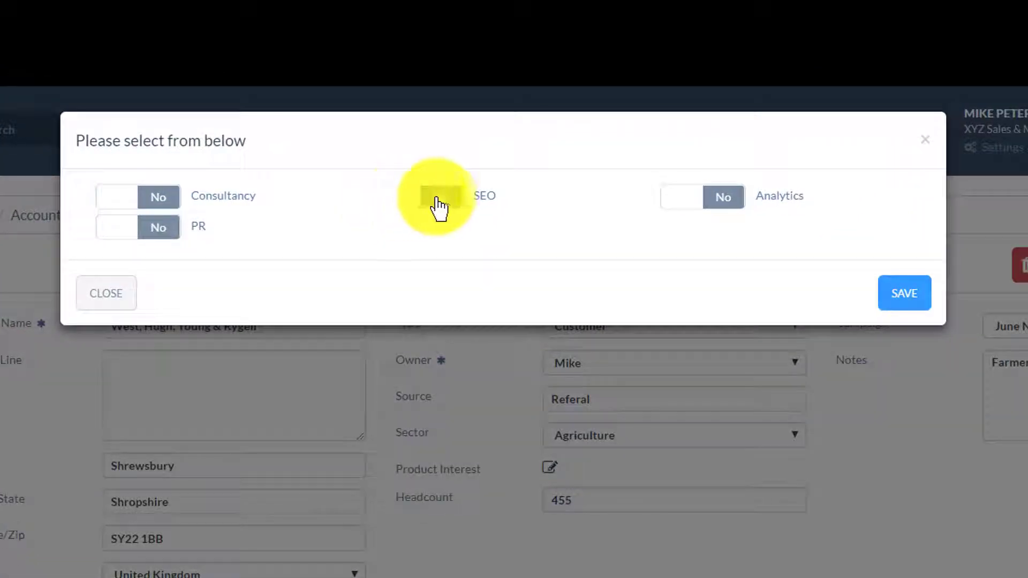
pyautogui.click(438, 207)
pyautogui.click(725, 207)
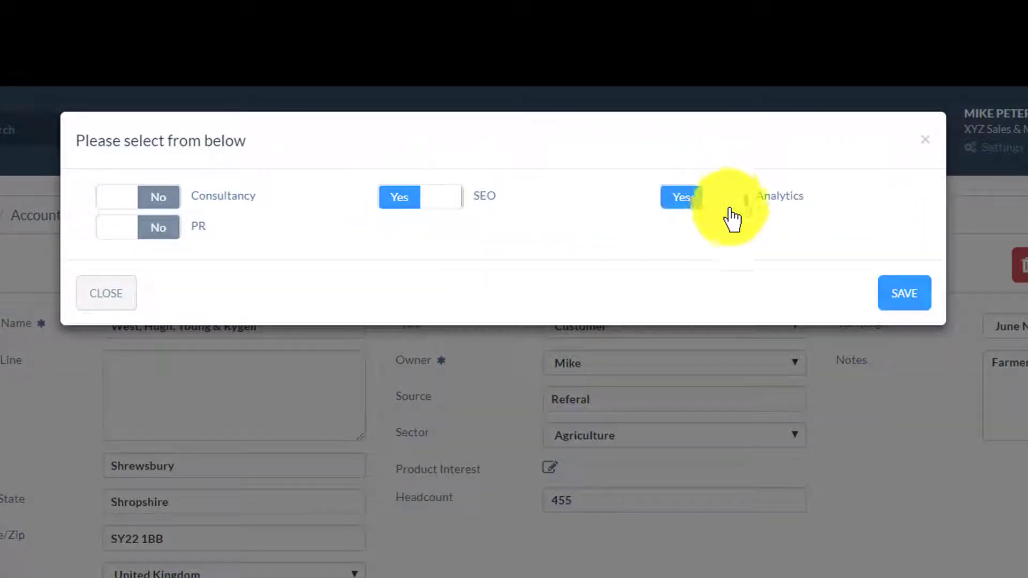
pyautogui.click(907, 298)
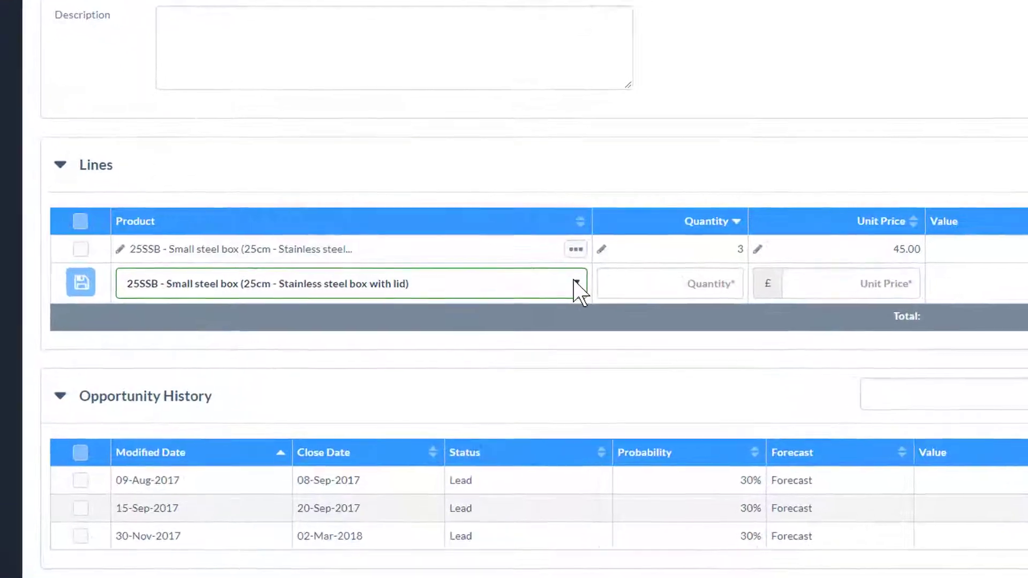
# Add an opportunity line for the 40MSB medium steel box with quantity 5 and unit price £65, and save it.
pyautogui.click(579, 284)
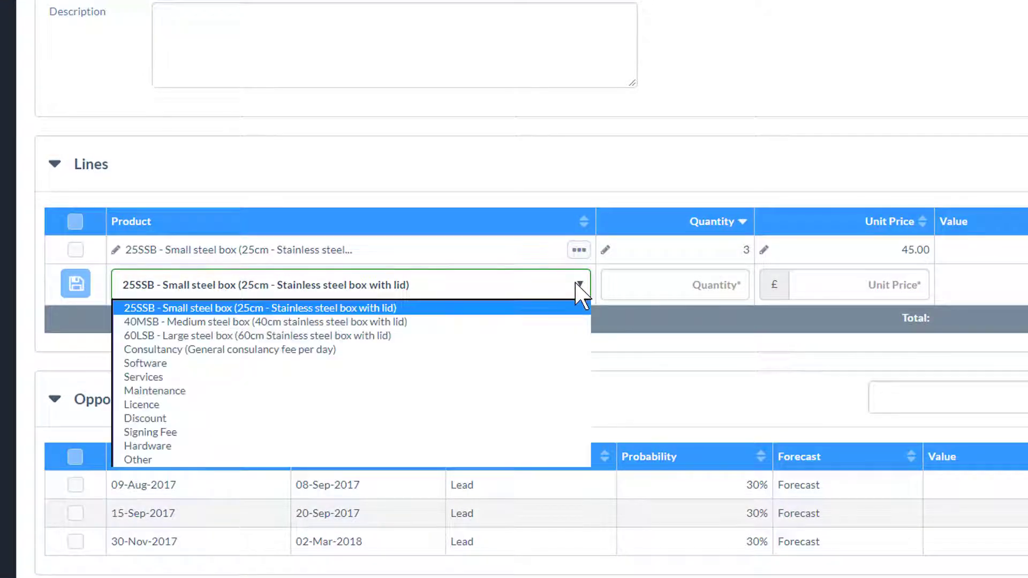
pyautogui.click(541, 321)
pyautogui.click(675, 284)
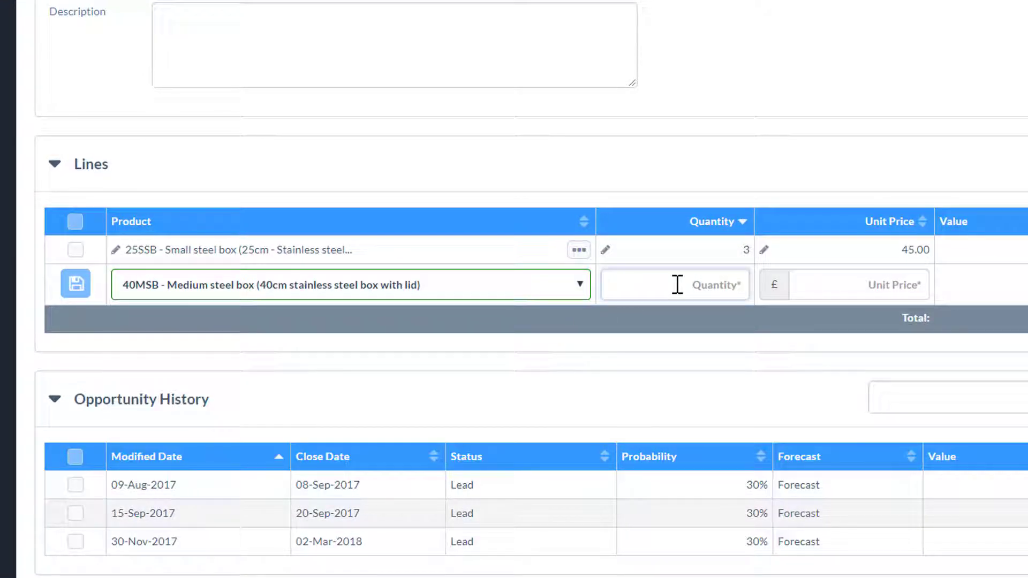
pyautogui.write('5')
pyautogui.click(858, 291)
pyautogui.write('65')
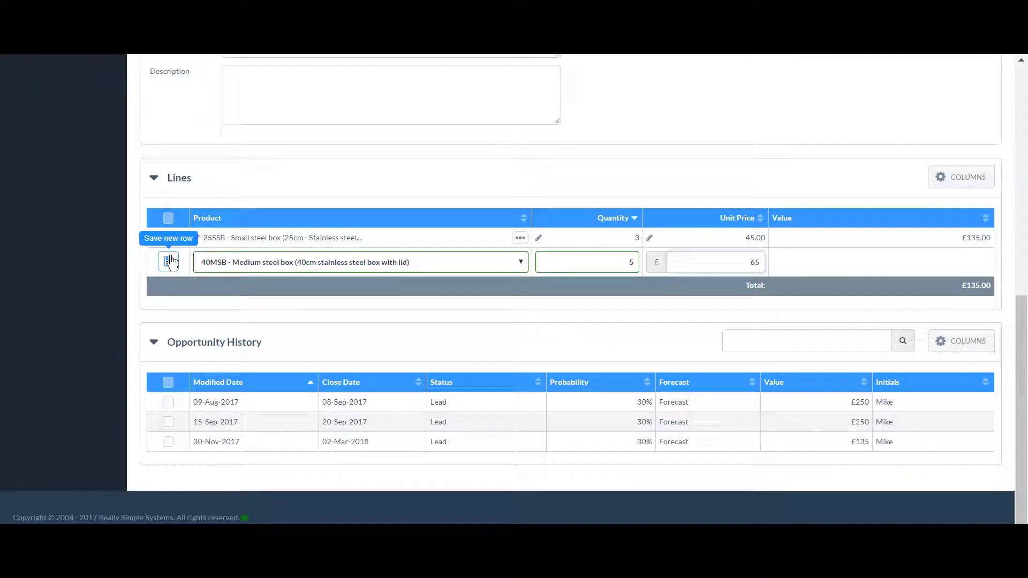
pyautogui.click(169, 261)
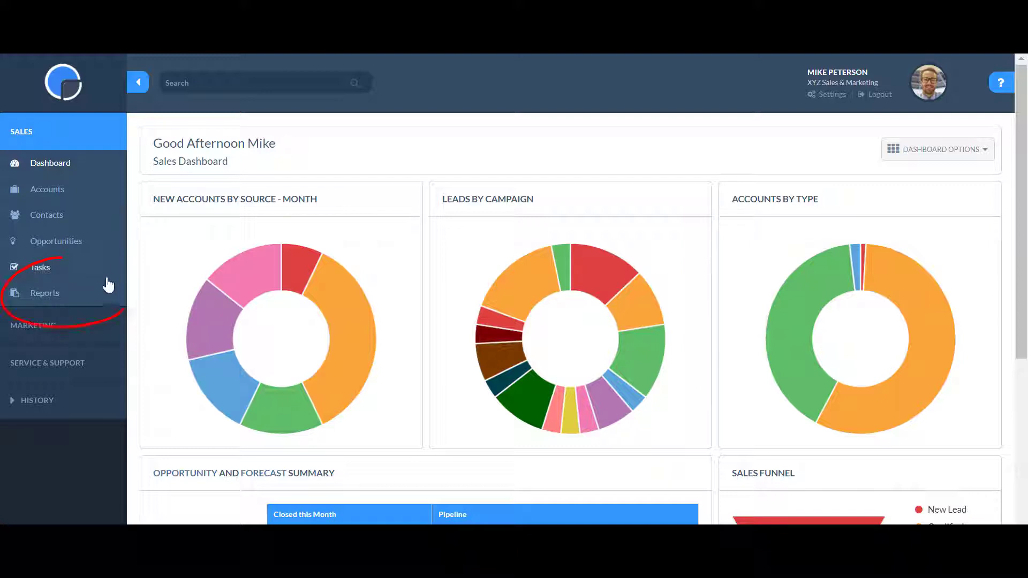
# Run the Sales Call for last 6 weeks report with screen output and look through its results.
pyautogui.click(47, 296)
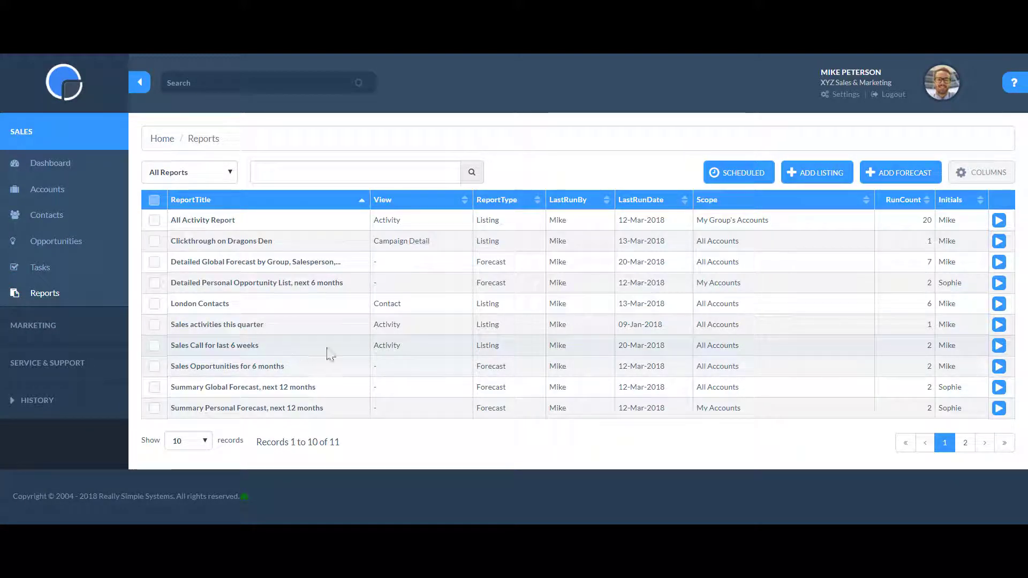
pyautogui.click(999, 347)
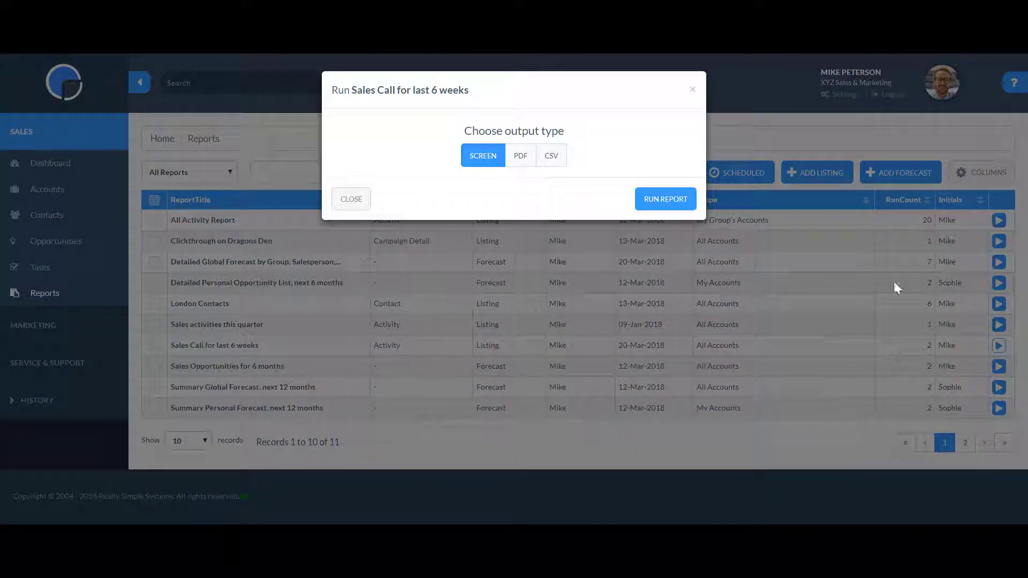
pyautogui.click(674, 200)
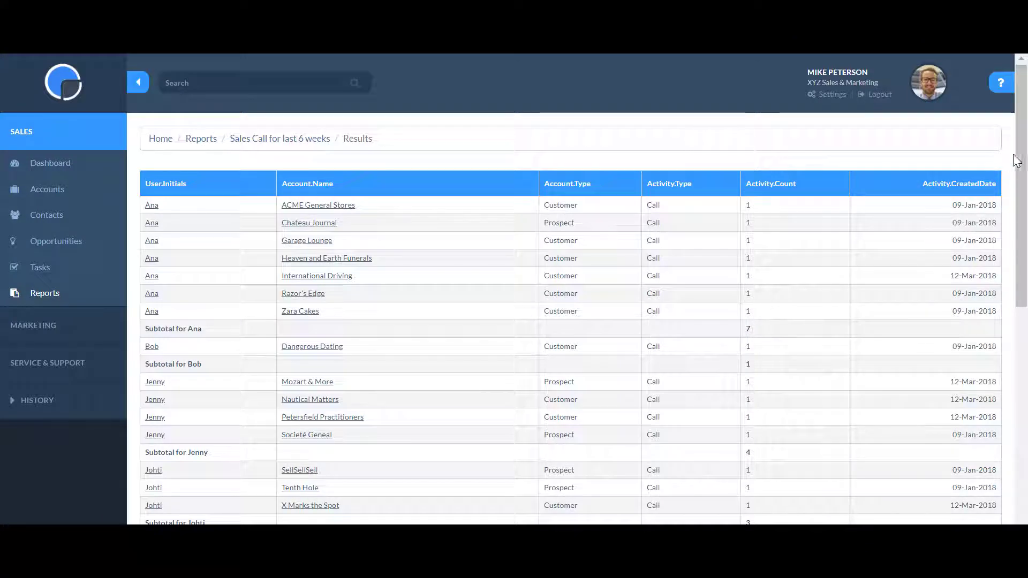
pyautogui.moveTo(1024, 161); pyautogui.dragTo(1024, 375)
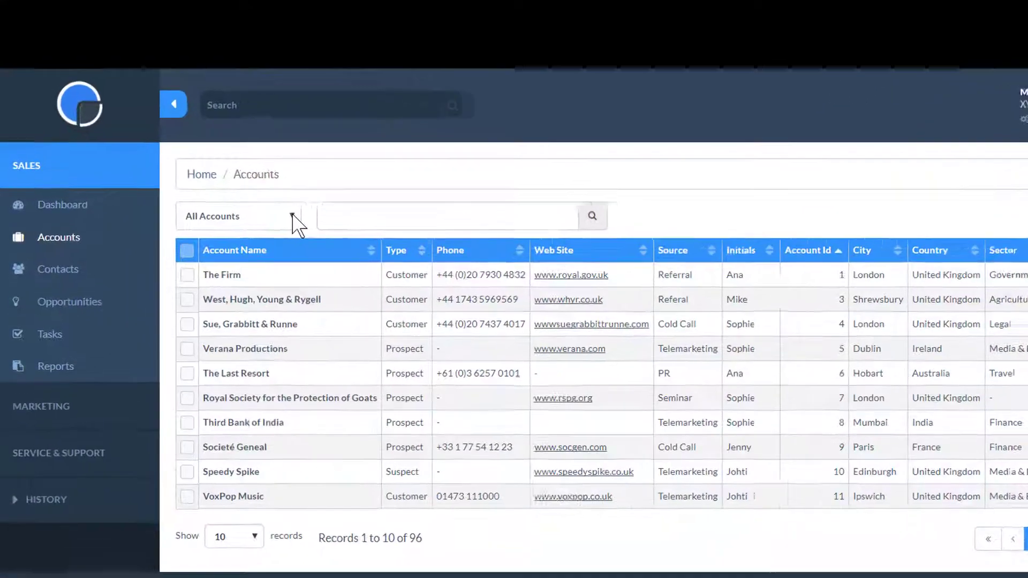
# View the ownership filter options available for the Accounts list.
pyautogui.click(240, 178)
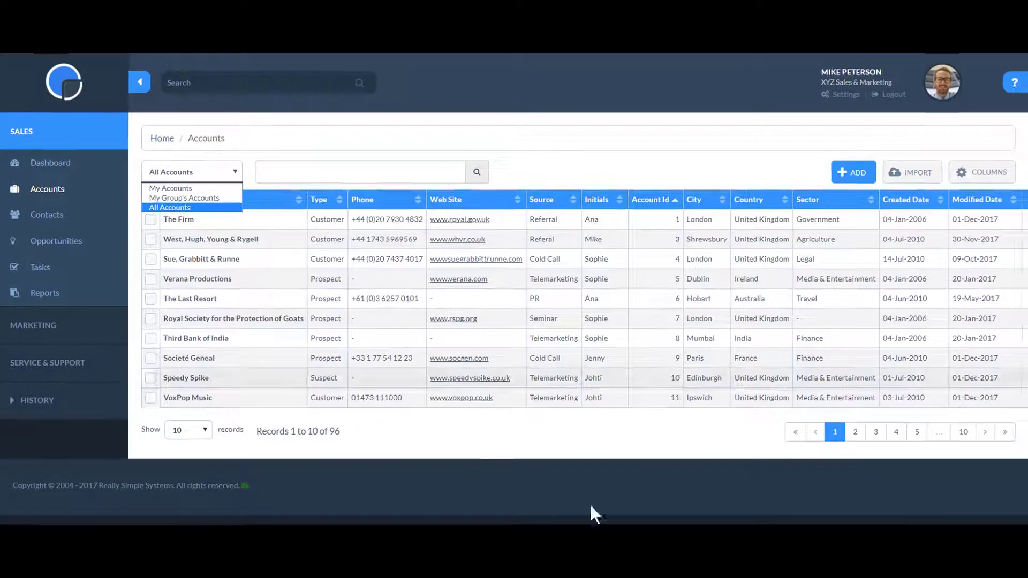
# Add a user group named US Sales in the user settings and save it.
pyautogui.click(846, 97)
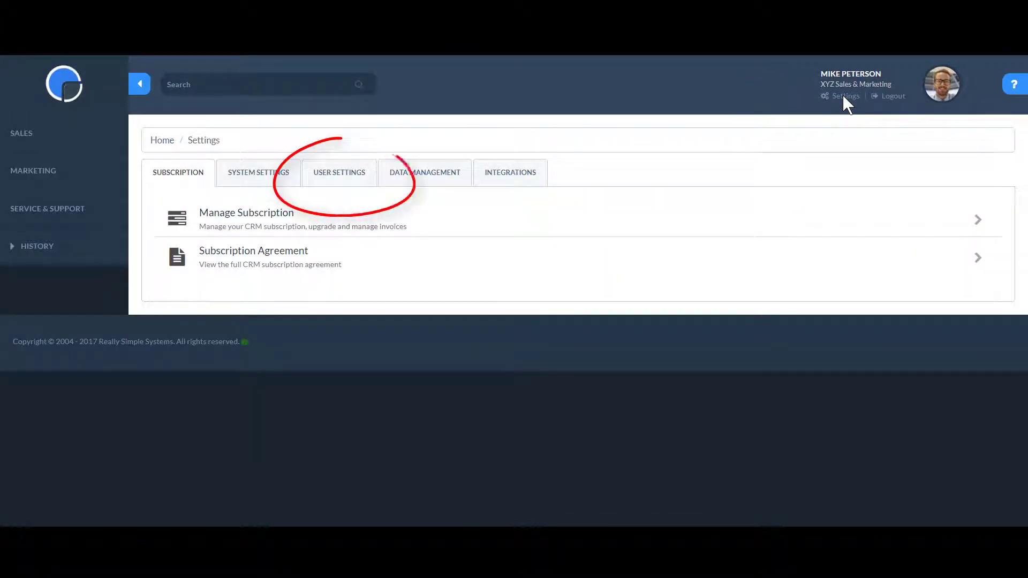
pyautogui.click(337, 175)
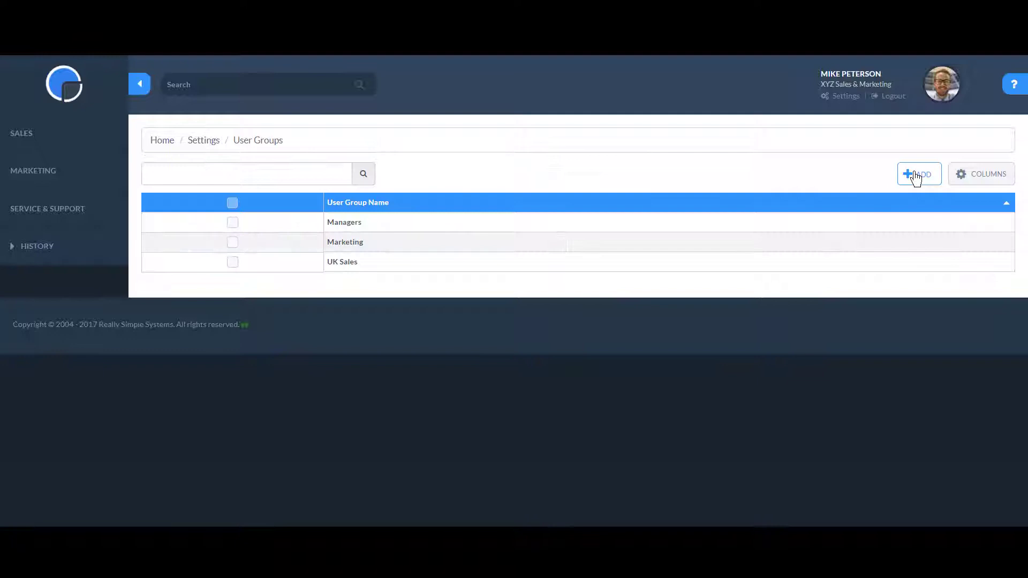
pyautogui.click(916, 176)
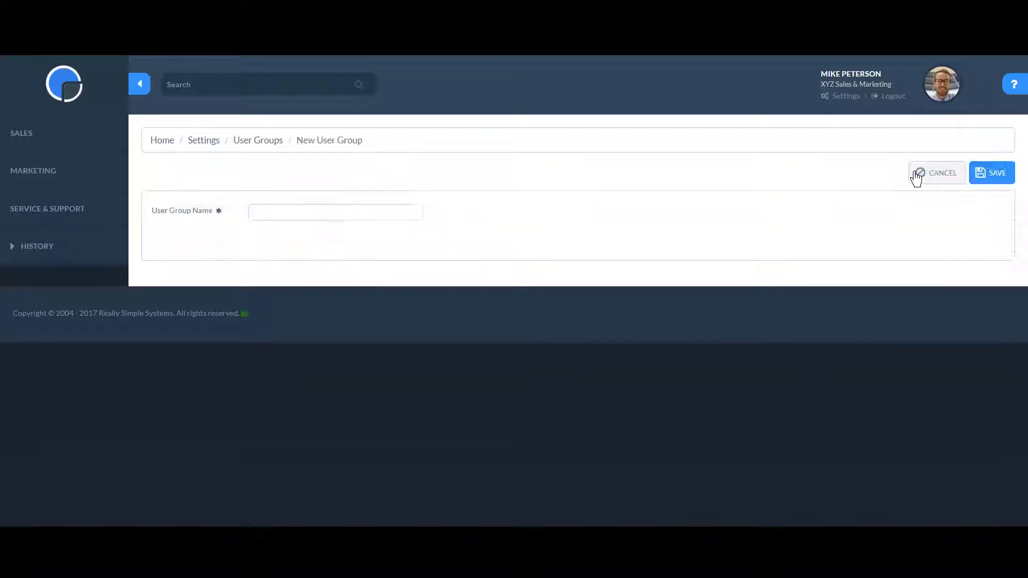
pyautogui.click(388, 212)
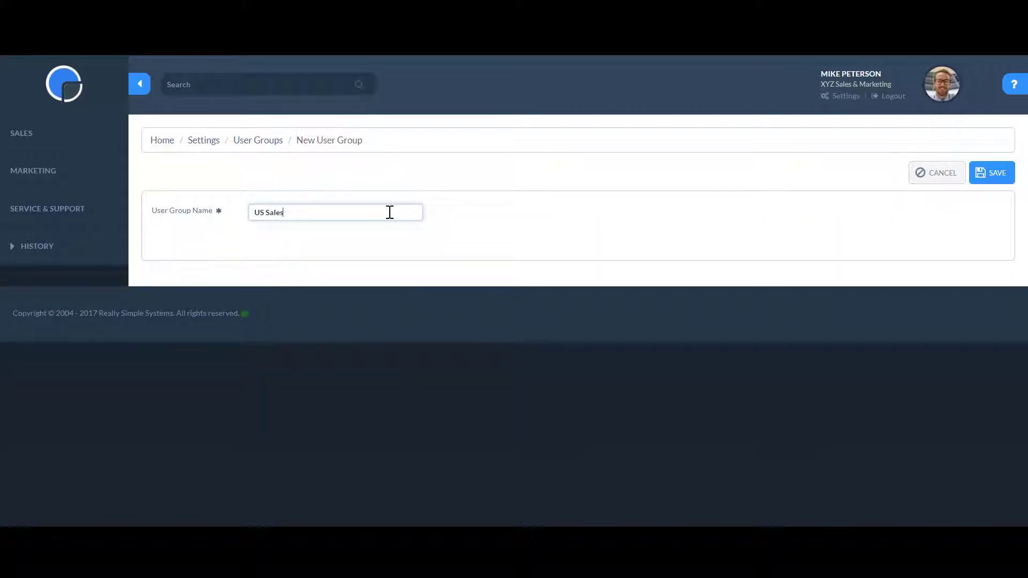
pyautogui.click(987, 172)
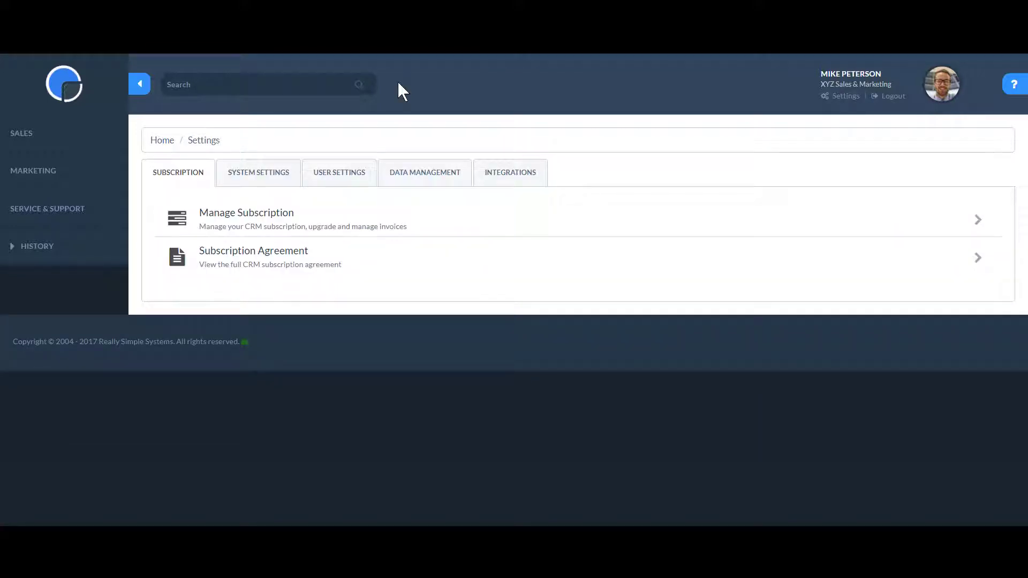
# Create a US Sales user profile with United States of America, mmm-dd-yyyy dates, Eastern Time, account-owner-change emails, data upload and Write access to group accounts.
pyautogui.click(354, 174)
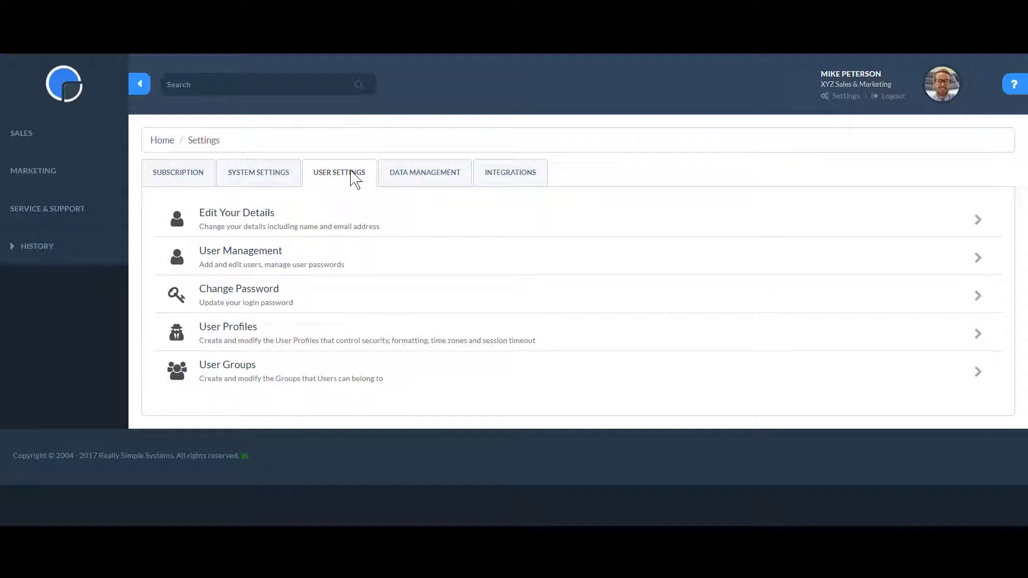
pyautogui.click(324, 335)
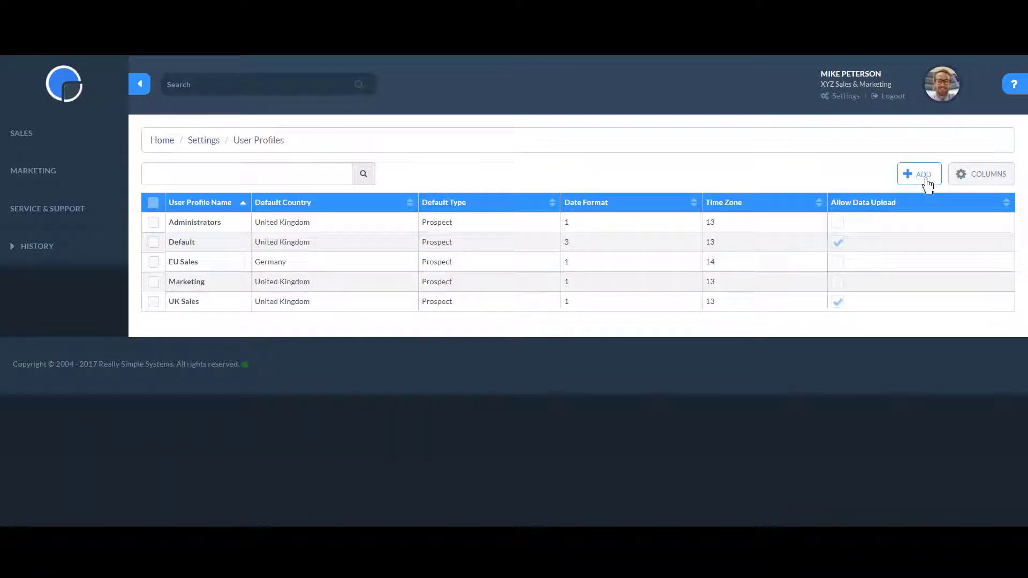
pyautogui.click(929, 185)
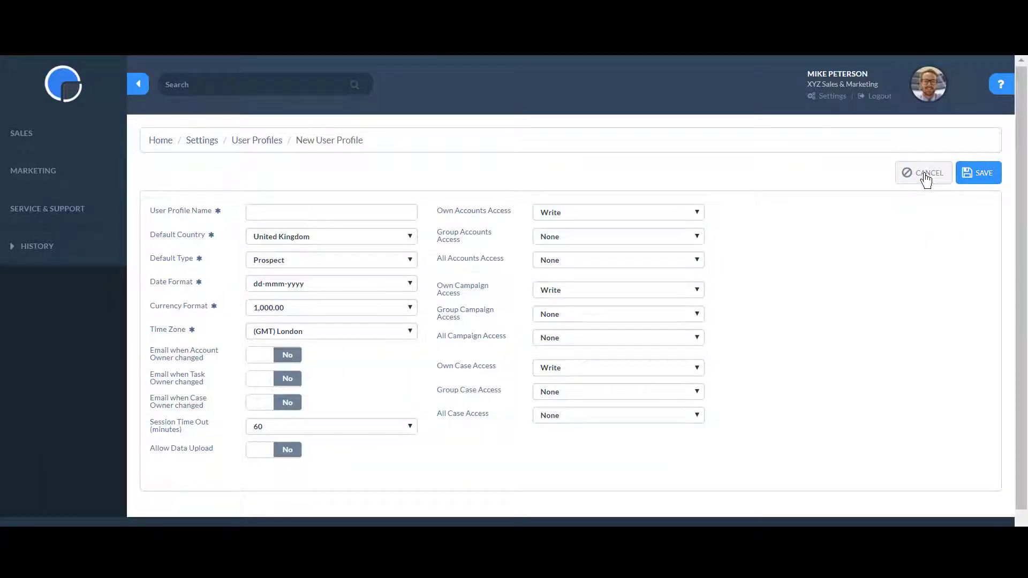
pyautogui.click(387, 208)
pyautogui.write('US Sales')
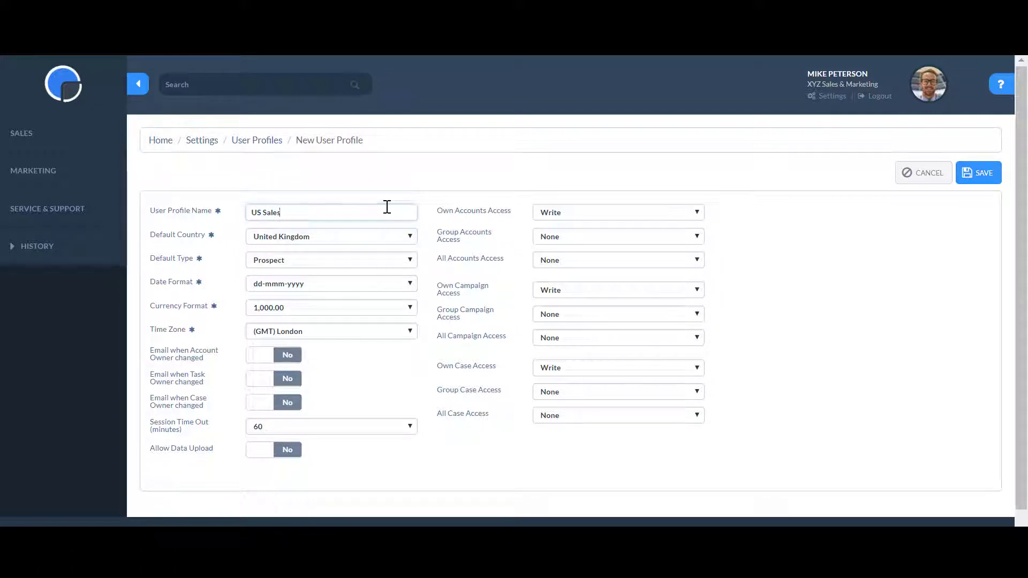
pyautogui.click(696, 238)
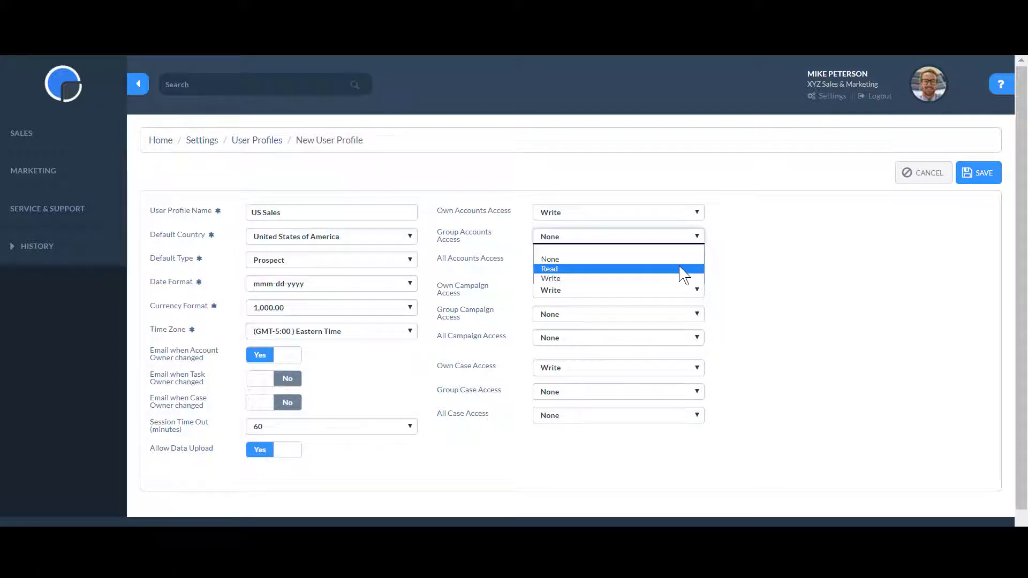
pyautogui.click(681, 278)
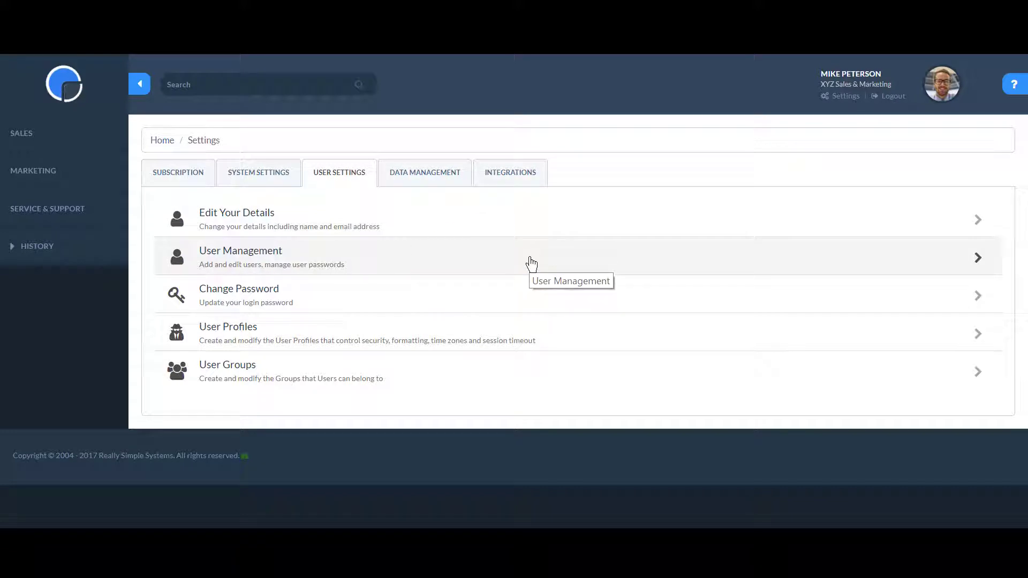
# Assign the Sales Executive user to the Managers user group and the US Sales user profile, and save the user record.
pyautogui.click(532, 264)
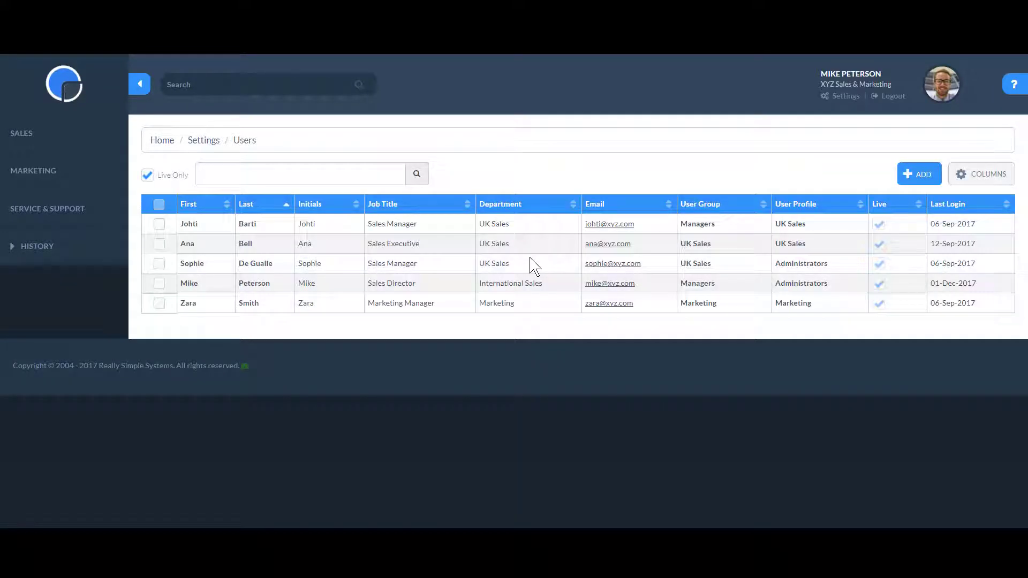
pyautogui.click(188, 244)
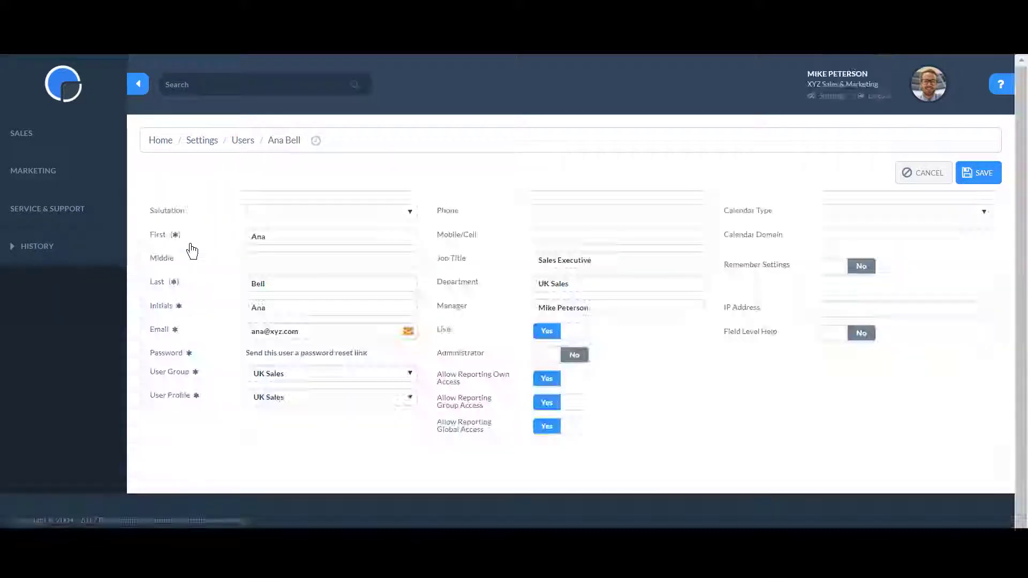
pyautogui.click(314, 374)
pyautogui.click(325, 387)
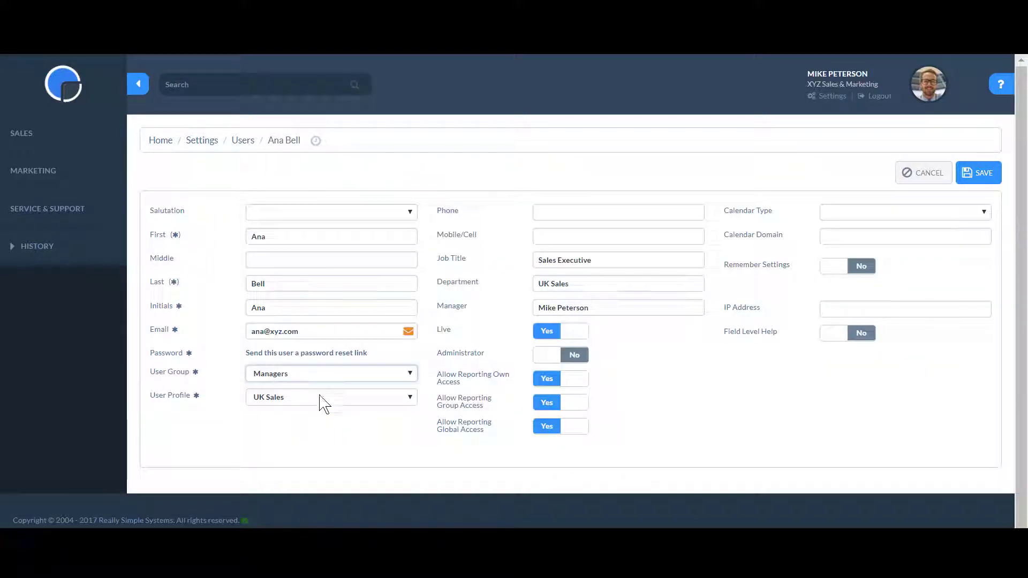
pyautogui.click(324, 402)
pyautogui.click(331, 459)
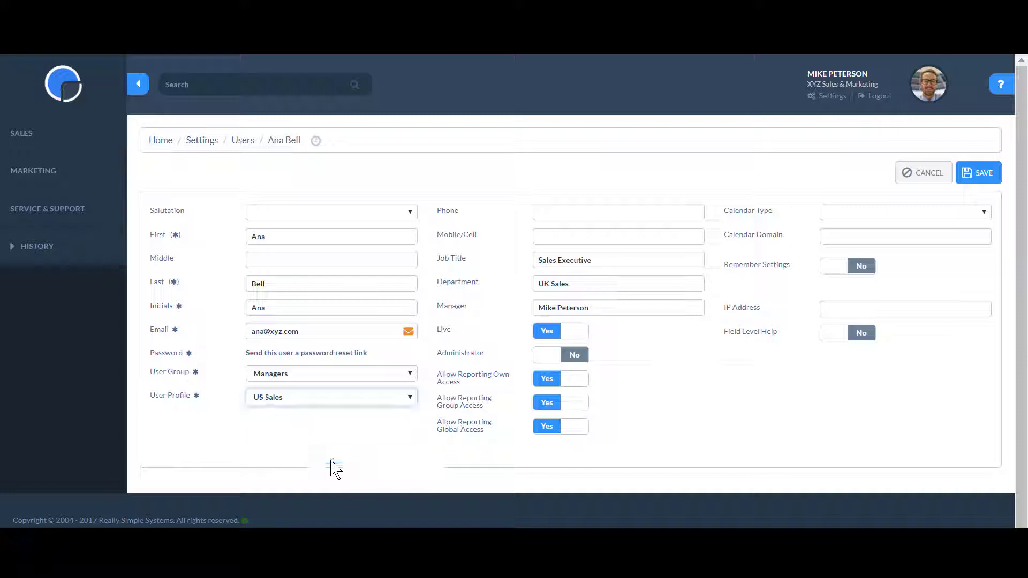
pyautogui.click(978, 177)
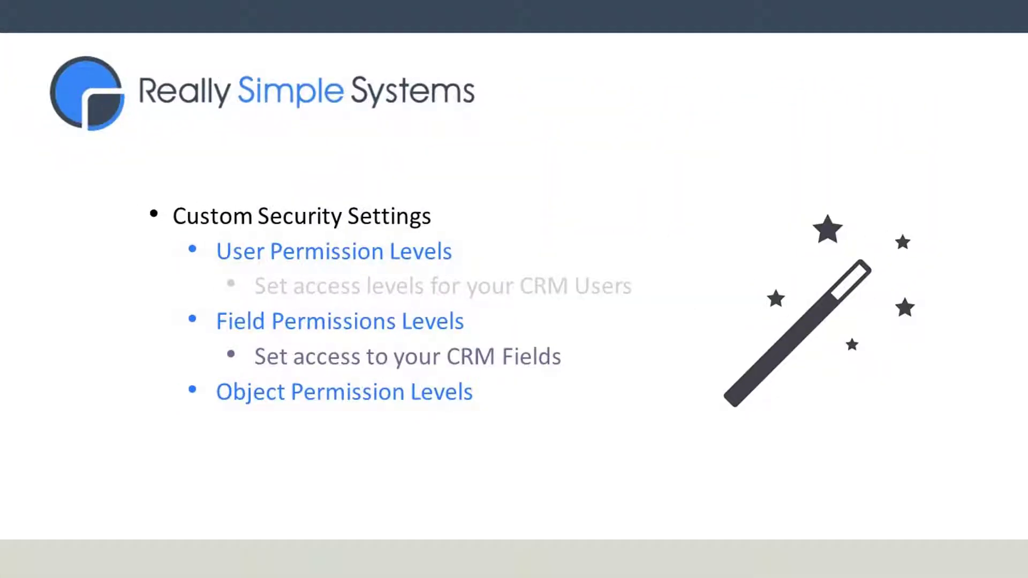